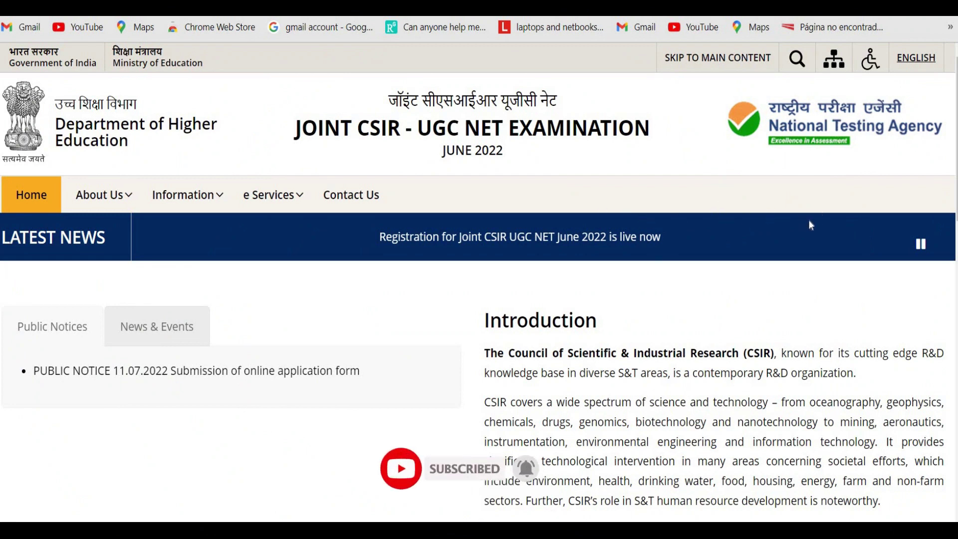
Step: Open the Joint CSIR UGC NET June 2022 registration link under Candidate Activity and accept the redirect to the external site
scroll(663, 244, "down", 2)
scroll(663, 254, "up", 2)
scroll(667, 283, "down", 2)
scroll(667, 283, "down", 6)
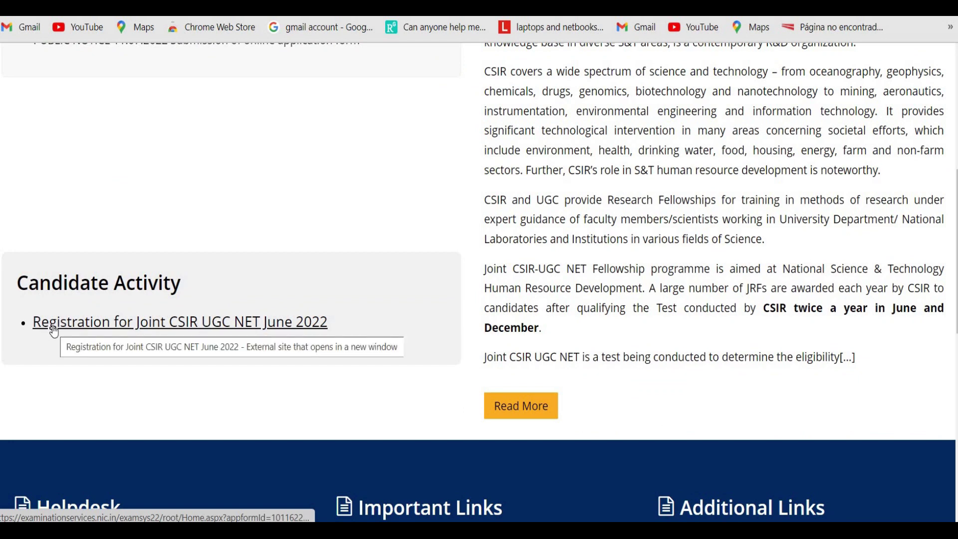
left_click(53, 329)
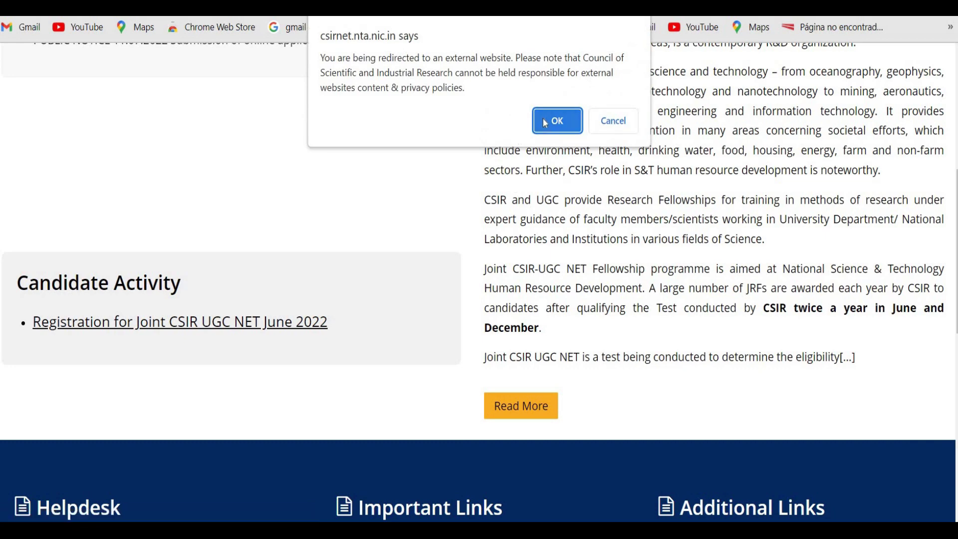
left_click(545, 123)
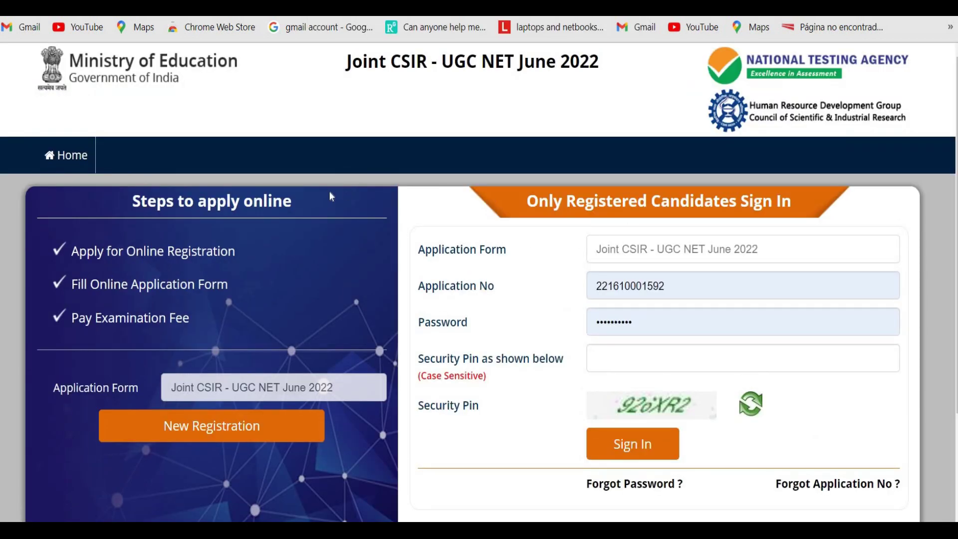
Step: Start a new registration for the Joint CSIR - UGC NET June 2022 application form
scroll(339, 196, "down", 3)
scroll(451, 206, "up", 3)
scroll(364, 202, "down", 3)
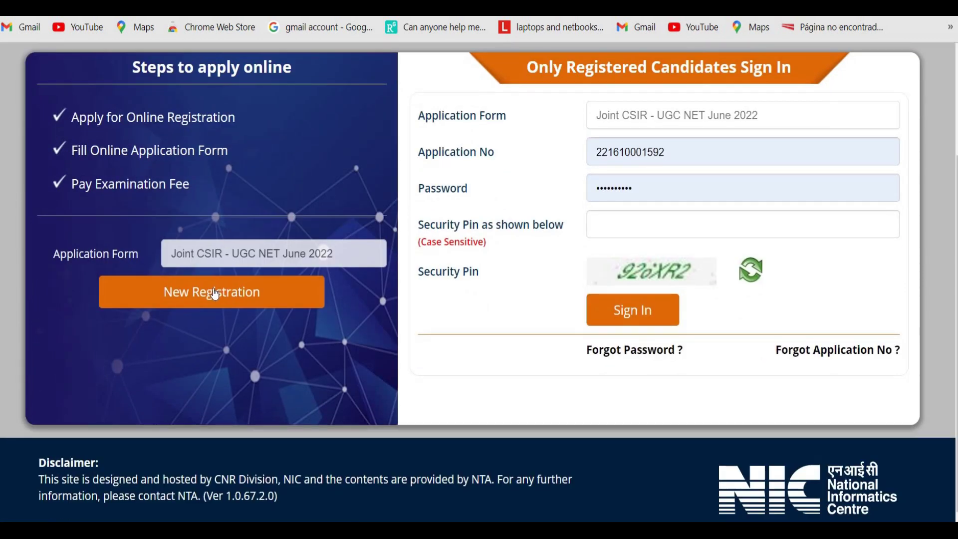
left_click(216, 295)
Step: Go through the application instructions, accept the Information Bulletin declaration at the end, and proceed to the registration form
scroll(702, 269, "down", 3)
scroll(591, 280, "up", 3)
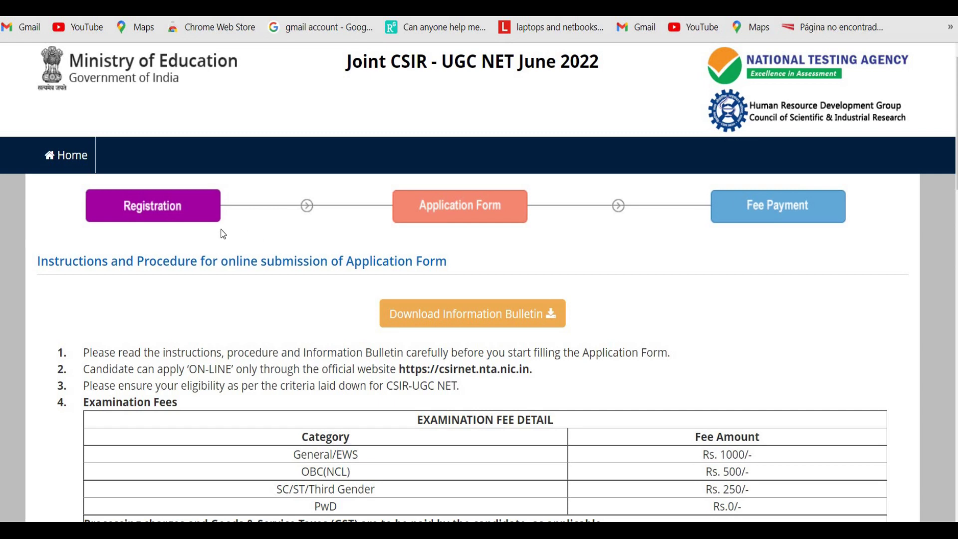
scroll(209, 227, "down", 5)
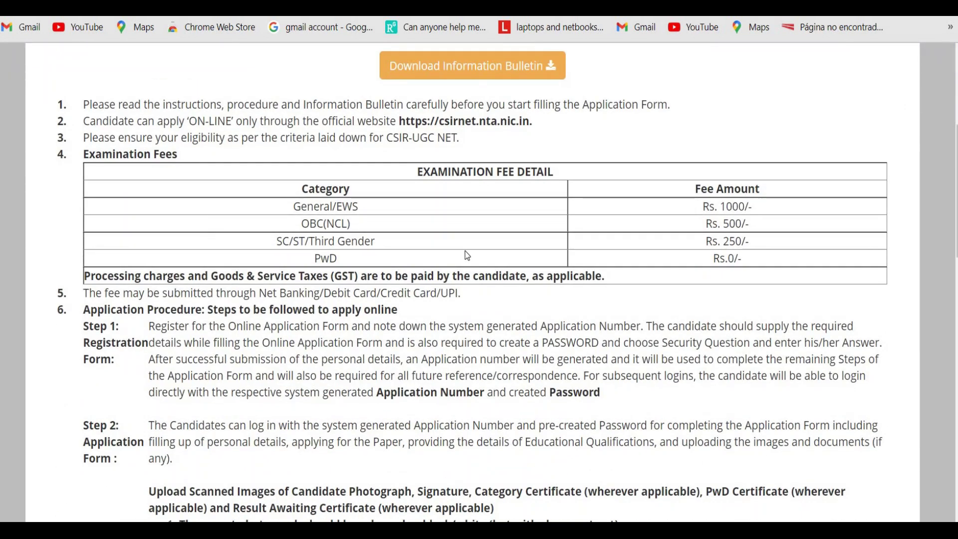
scroll(467, 255, "down", 10)
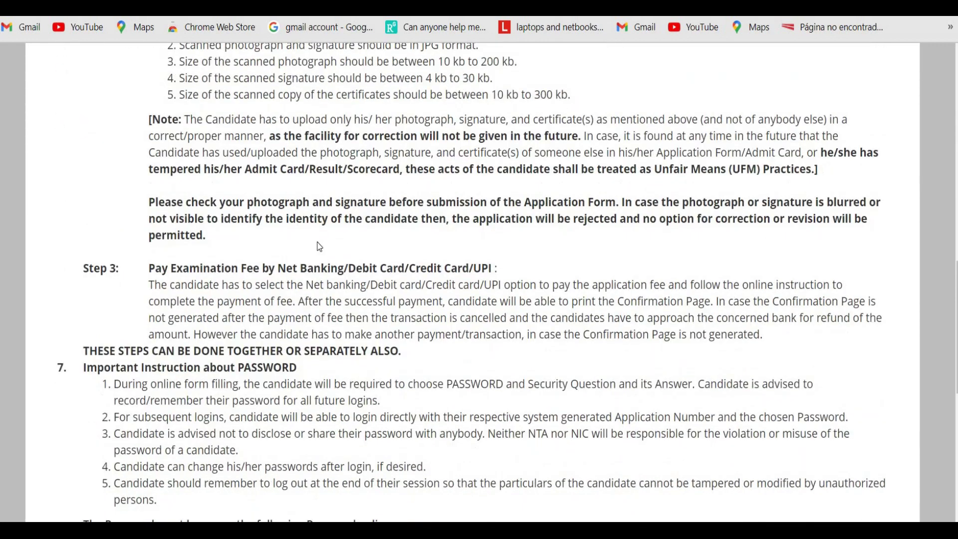
scroll(320, 247, "down", 9)
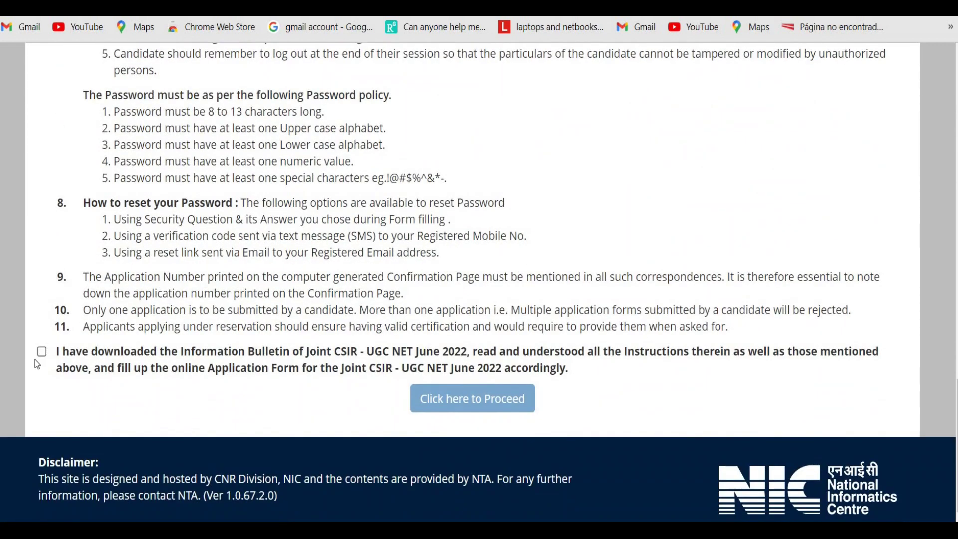
left_click(42, 353)
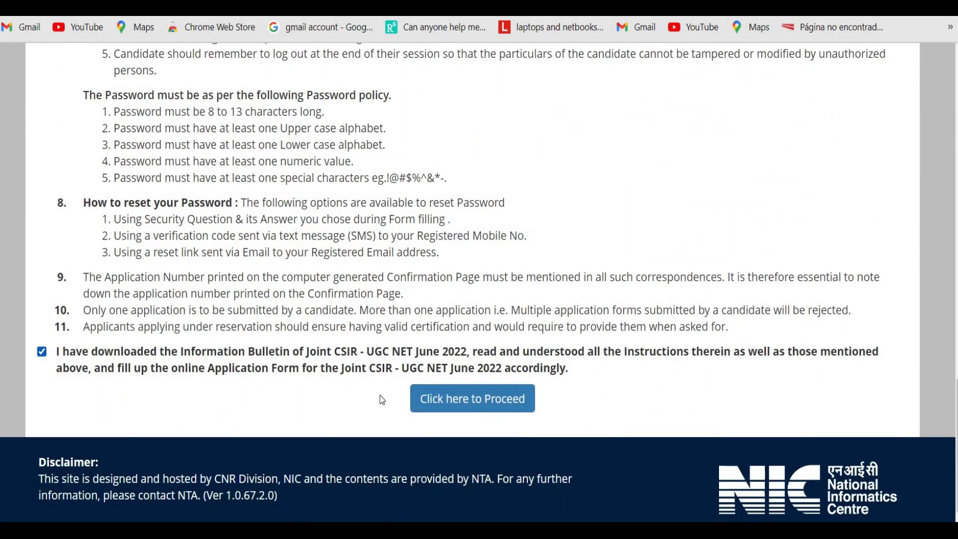
left_click(443, 399)
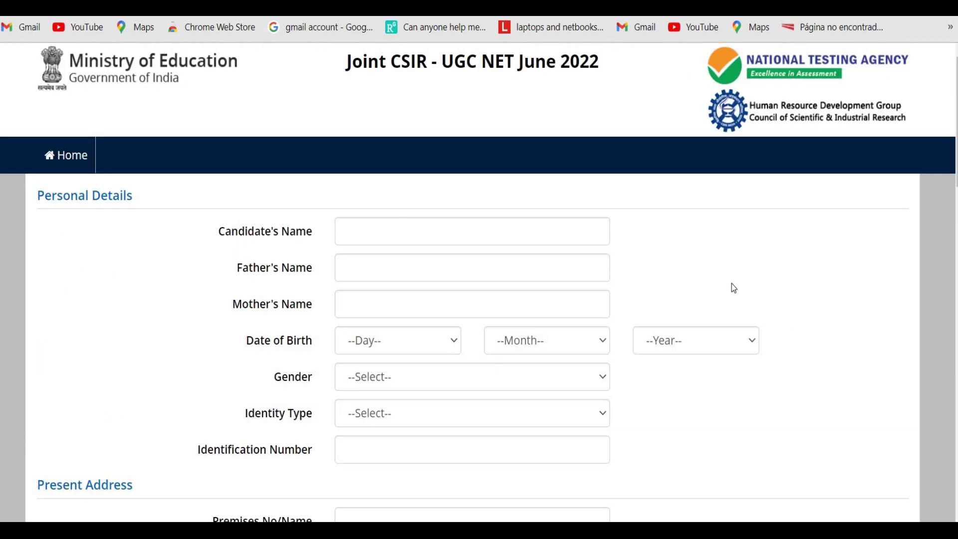
Step: Set the identity type in the personal details to Any Other Valid Govt Identity with photograph
scroll(387, 136, "down", 3)
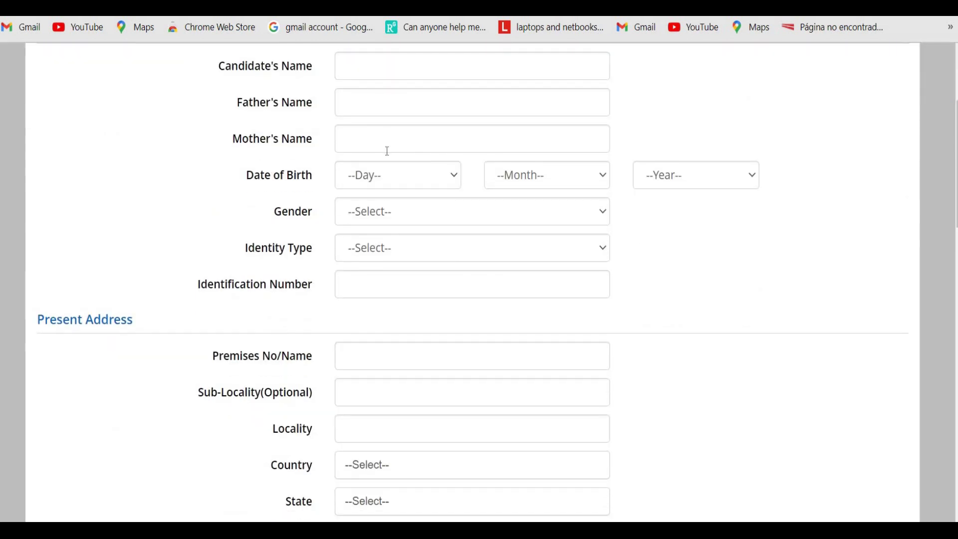
scroll(345, 166, "up", 2)
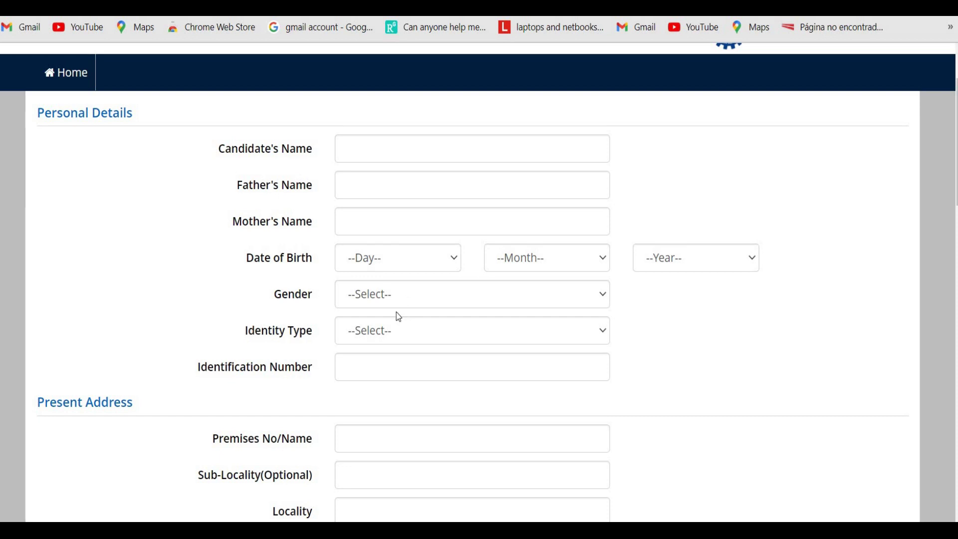
left_click(598, 331)
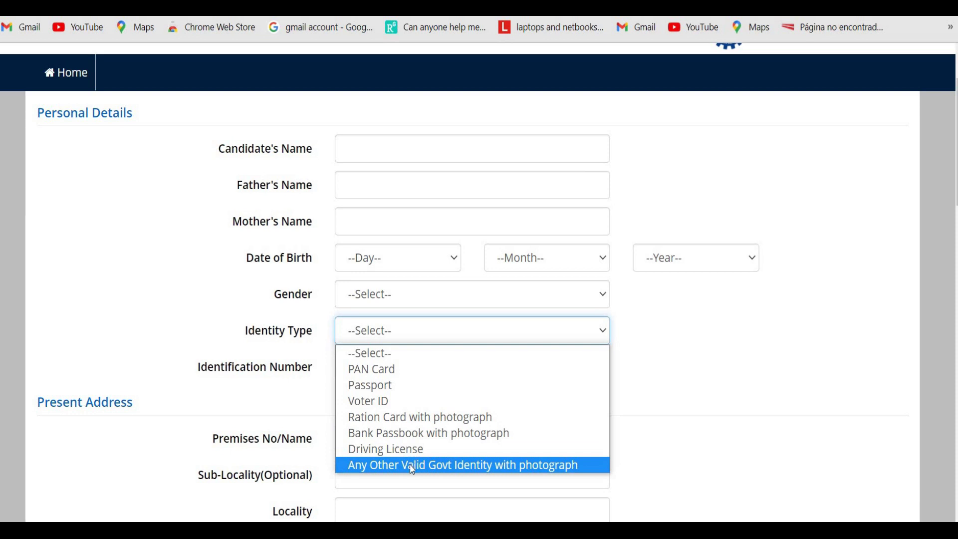
left_click(437, 469)
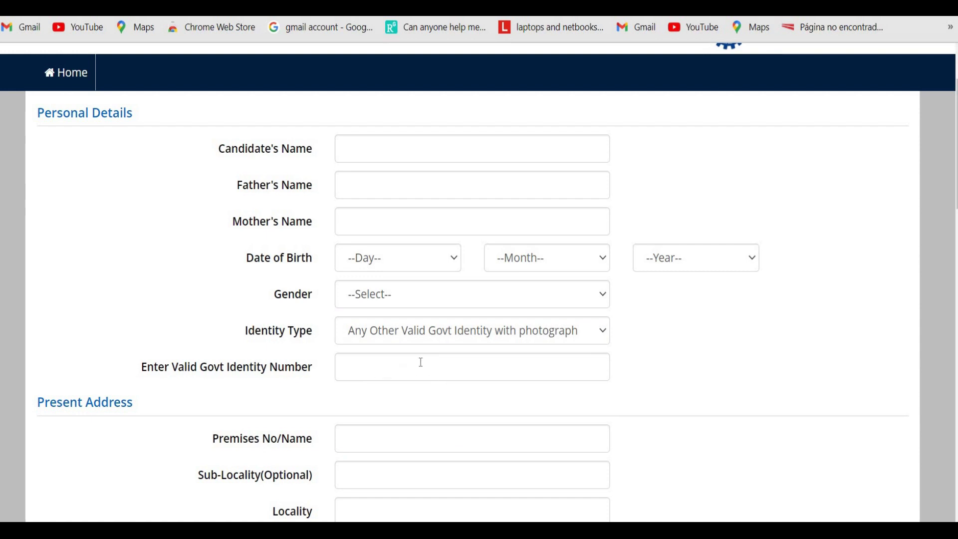
Step: Look over the present address, contact and permanent address fields, and display the requirements for the new password
scroll(424, 360, "down", 10)
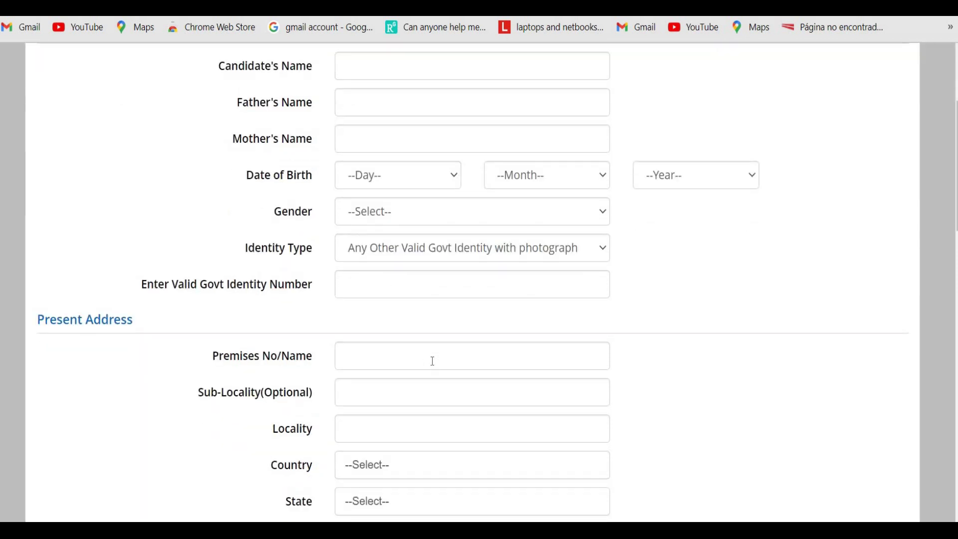
scroll(402, 252, "down", 5)
scroll(398, 248, "up", 7)
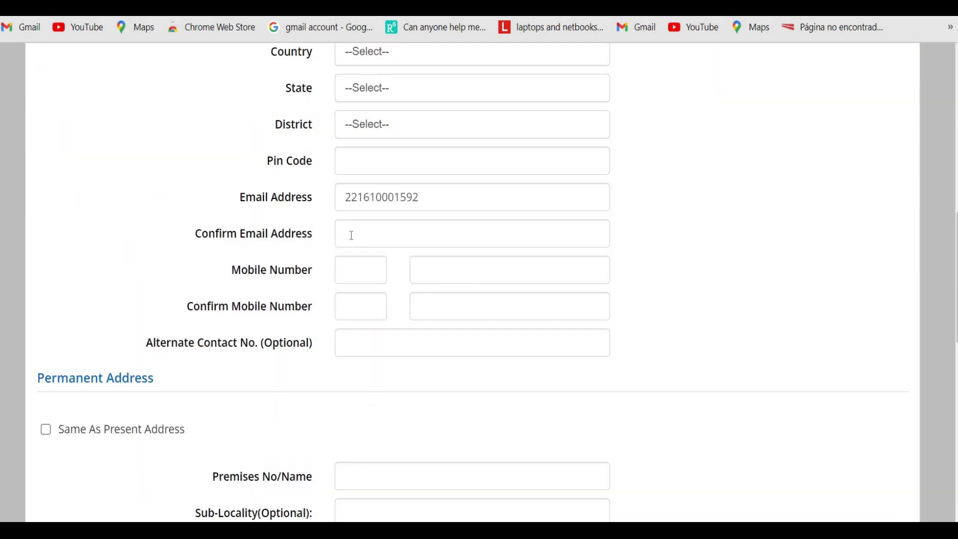
scroll(352, 236, "down", 3)
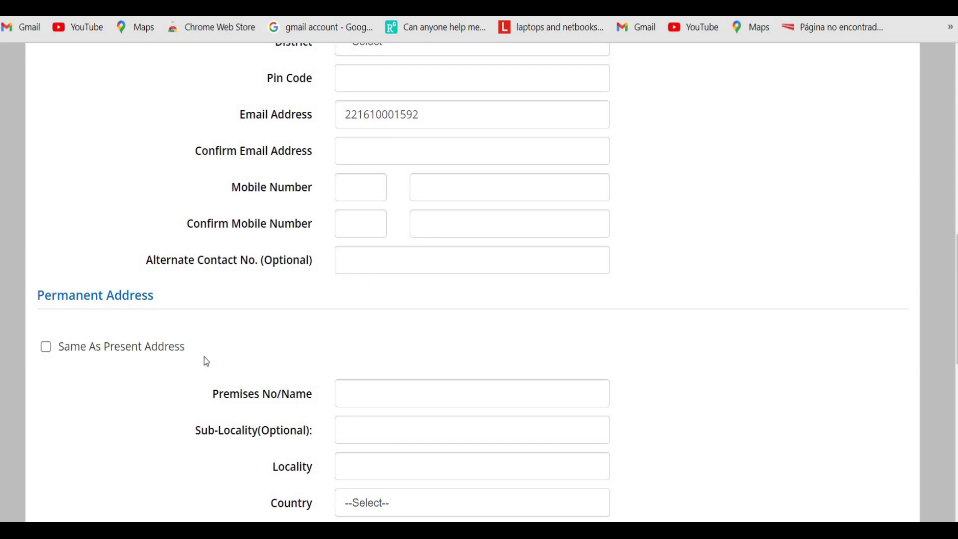
scroll(209, 350, "down", 5)
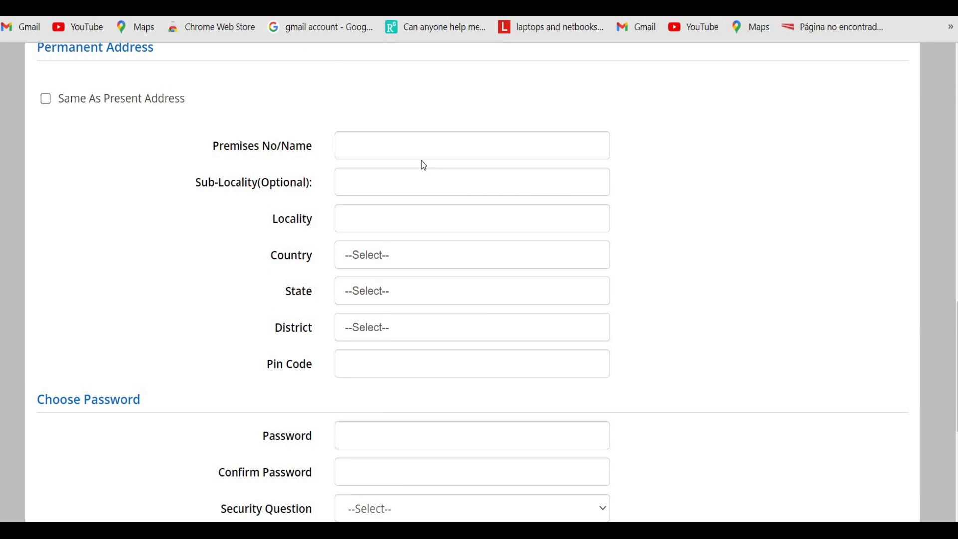
scroll(445, 221, "down", 3)
left_click(360, 271)
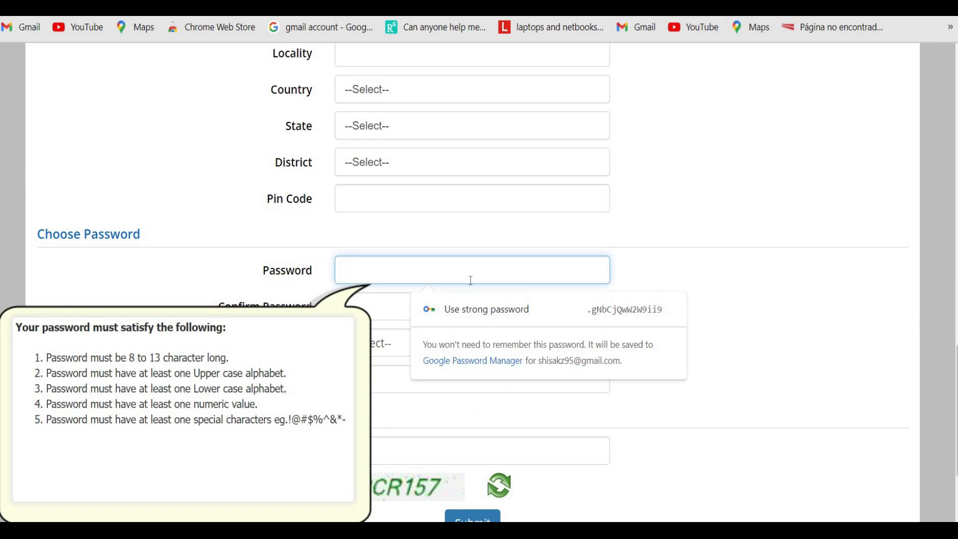
Step: Select "Which is your favourite book ?" as the security question and check the security answer and security pin fields
scroll(471, 280, "down", 2)
left_click(454, 263)
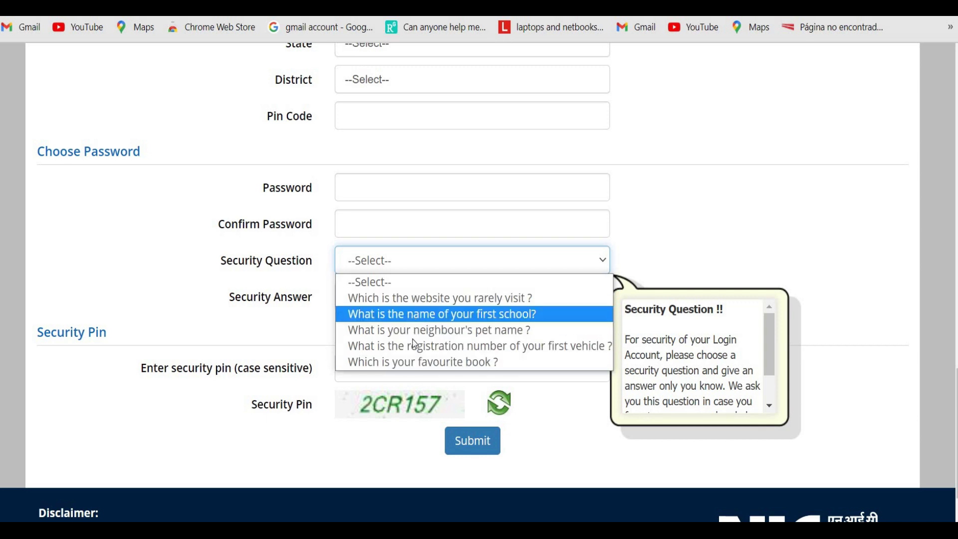
left_click(418, 365)
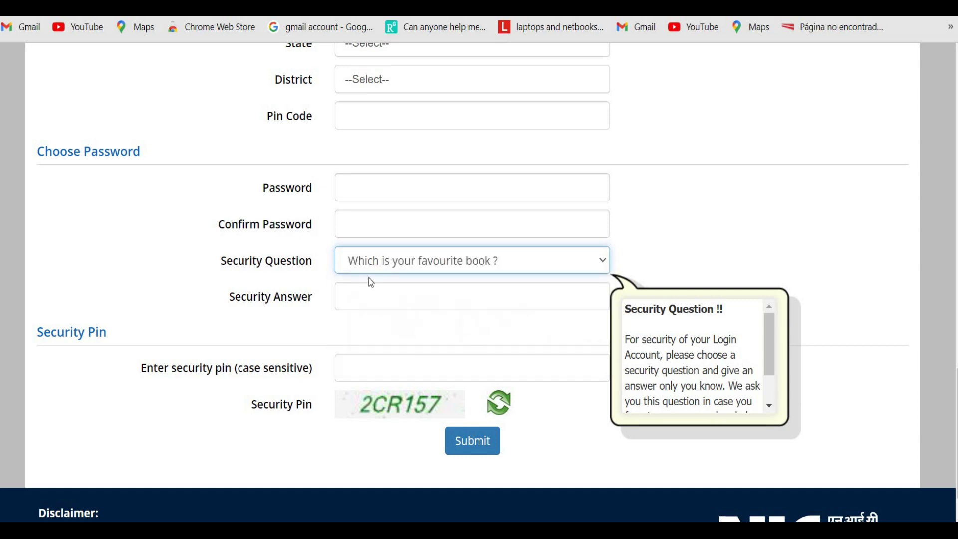
left_click(337, 306)
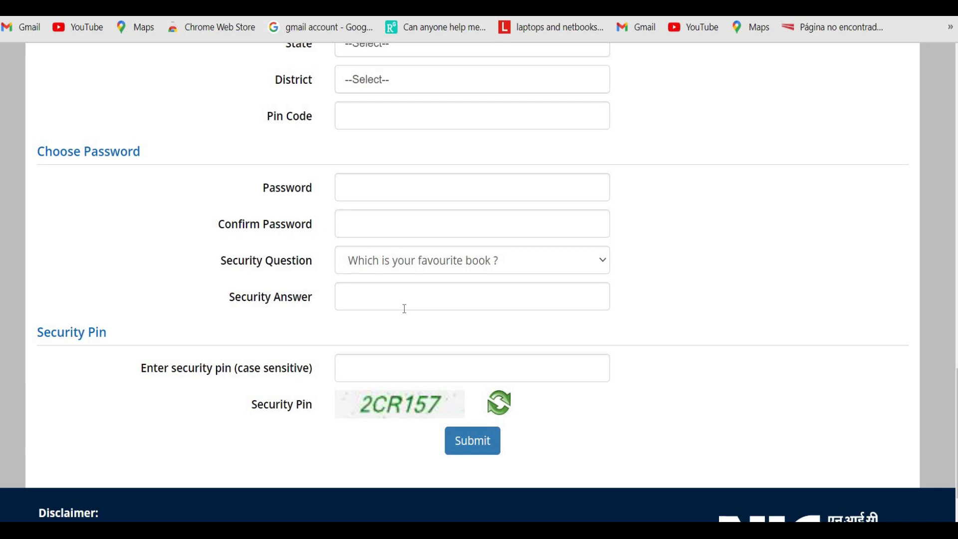
scroll(405, 308, "down", 1)
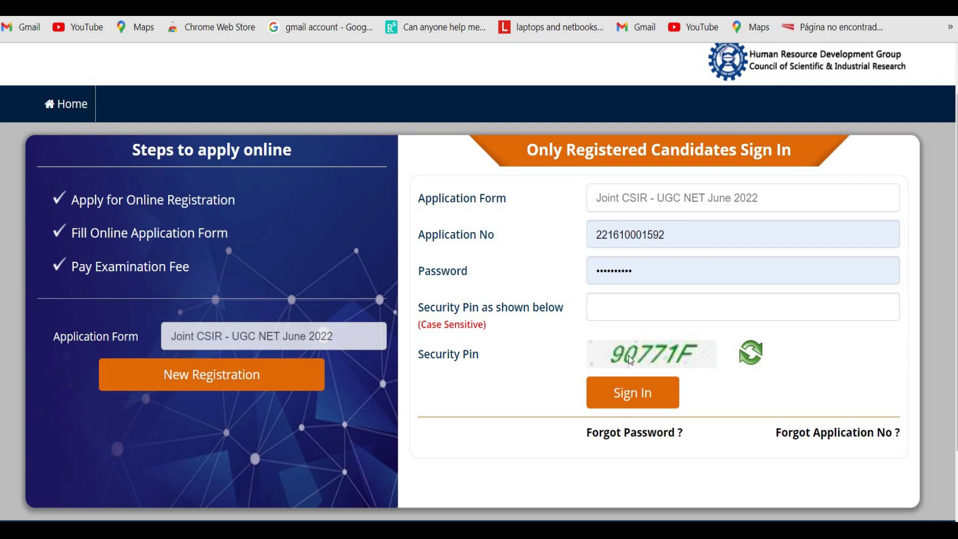
Step: Switch to the document with sample form images and examine the registration review page and its review notice
left_click(629, 399)
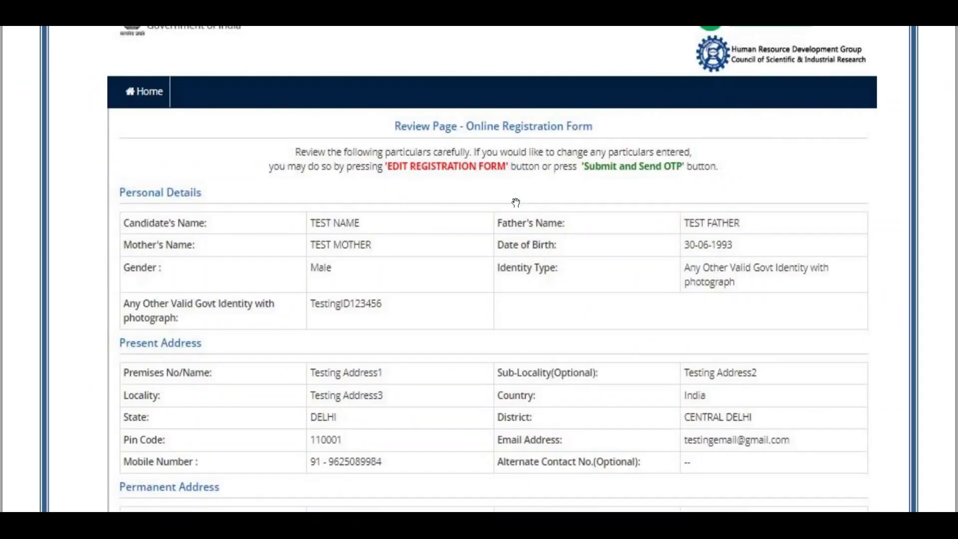
scroll(516, 203, "down", 1)
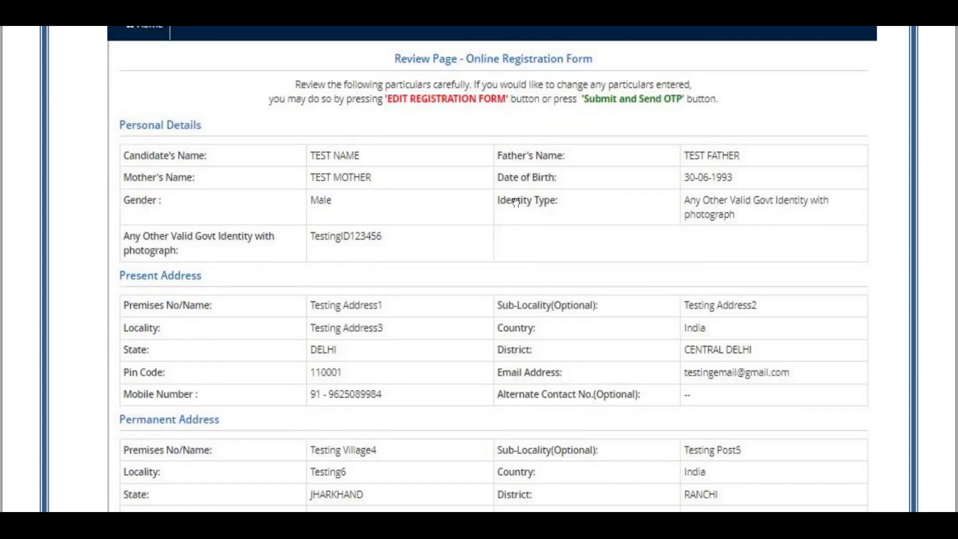
scroll(505, 215, "down", 5)
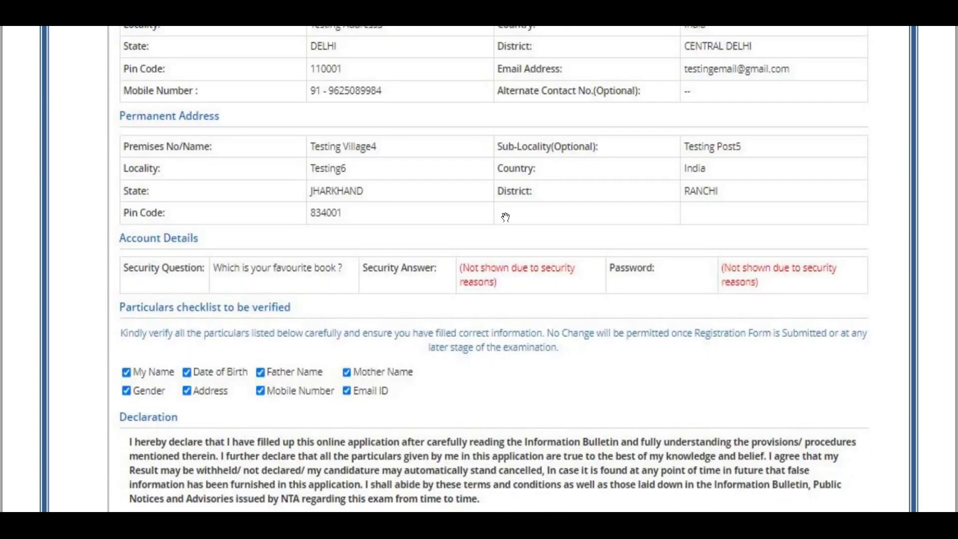
scroll(506, 217, "down", 3)
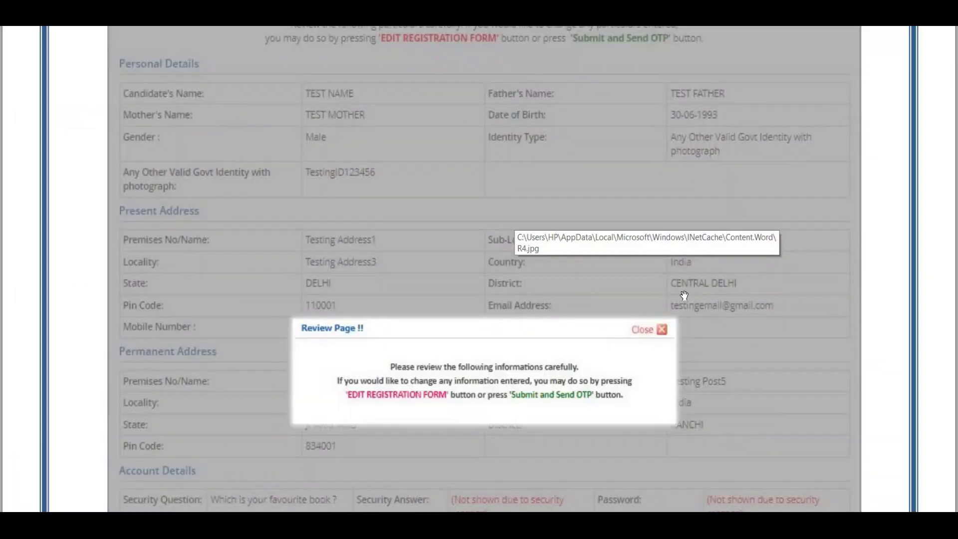
scroll(391, 284, "down", 2)
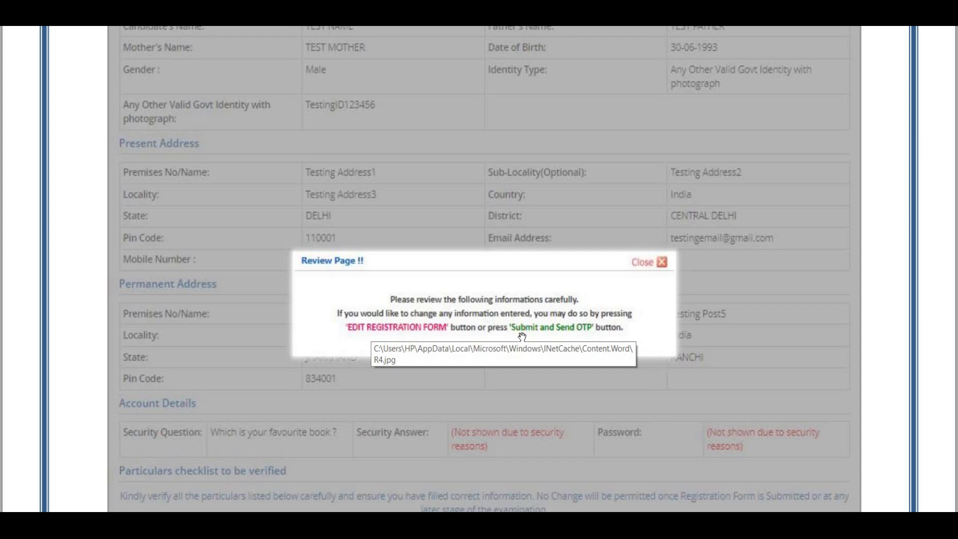
left_click(438, 324)
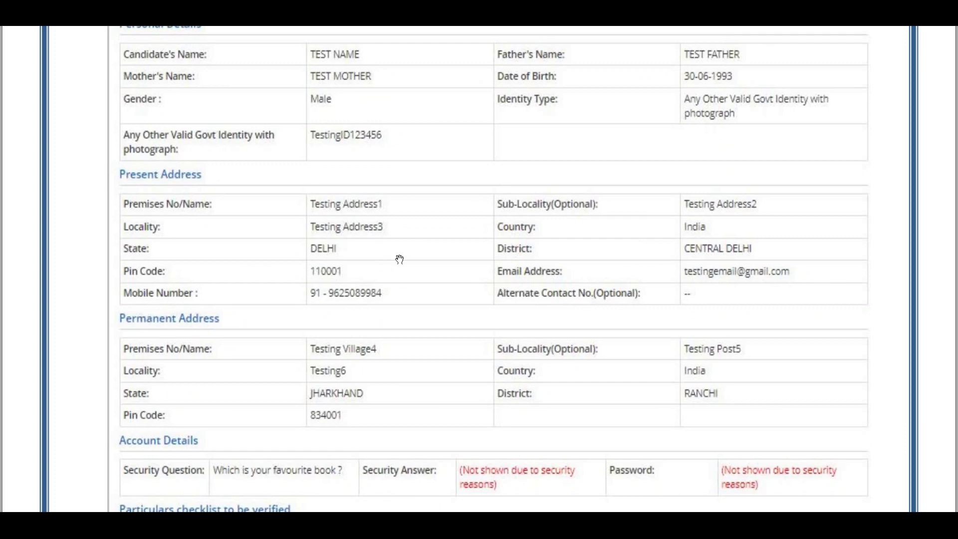
Step: Examine the sample particulars checklist, declaration, submission confirmation and one-time password section of the registration form
scroll(398, 257, "down", 5)
scroll(509, 428, "down", 1)
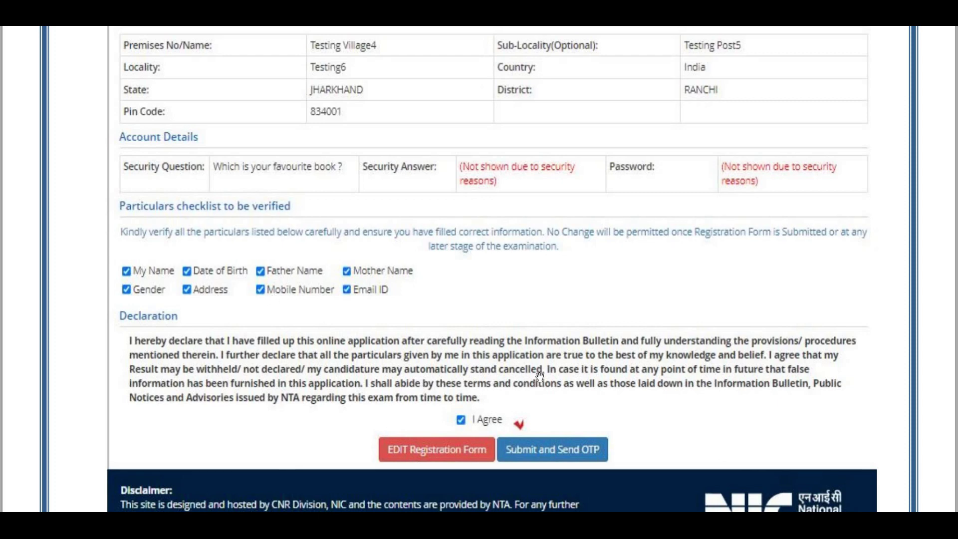
scroll(552, 343, "down", 2)
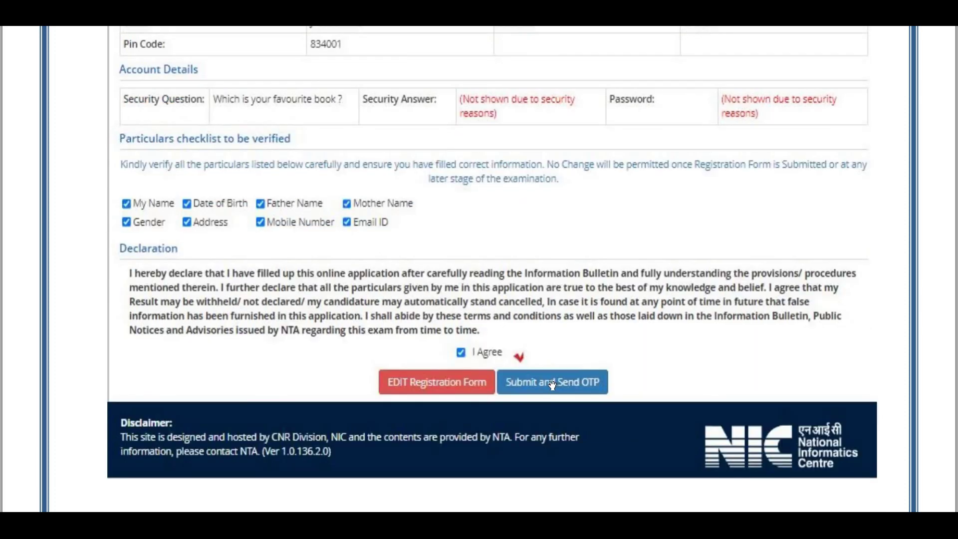
scroll(552, 380, "down", 5)
scroll(591, 356, "down", 5)
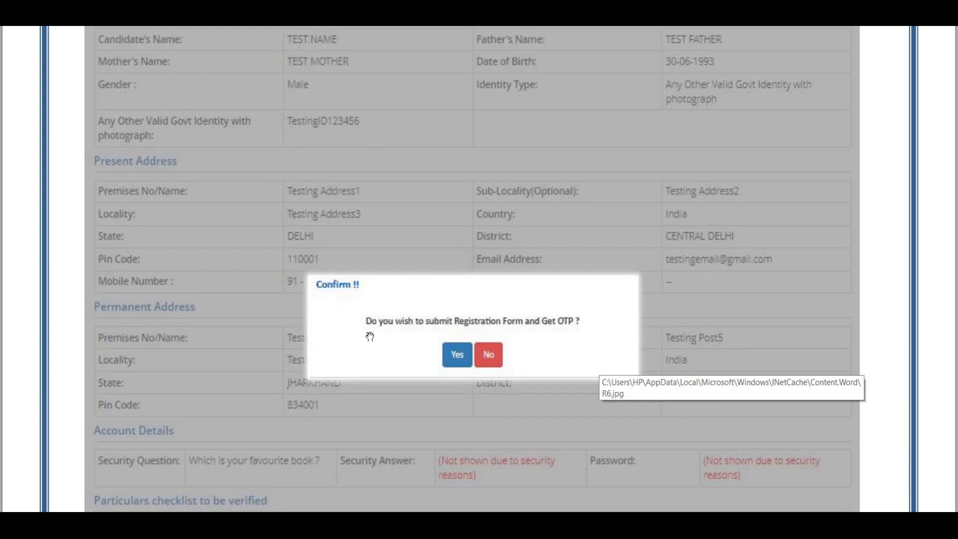
left_click(457, 354)
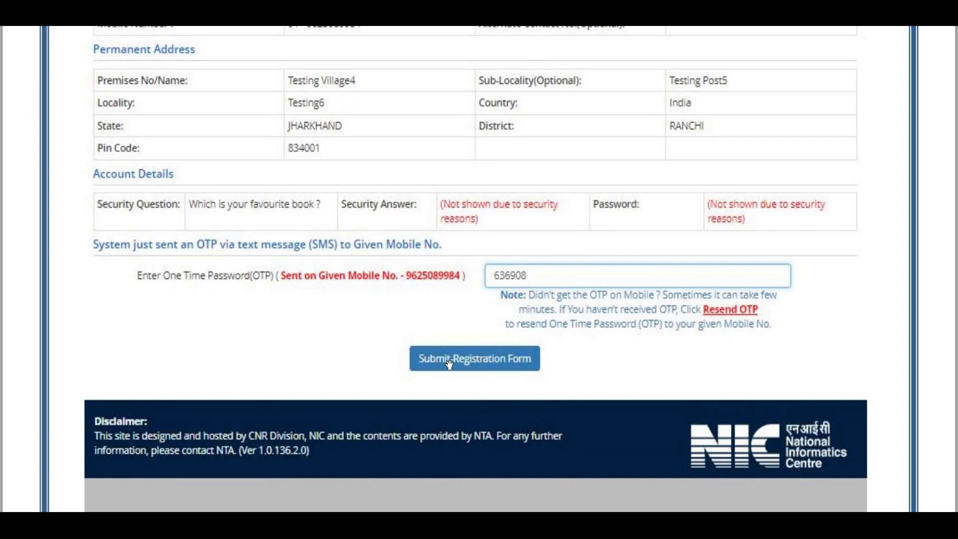
scroll(509, 357, "down", 4)
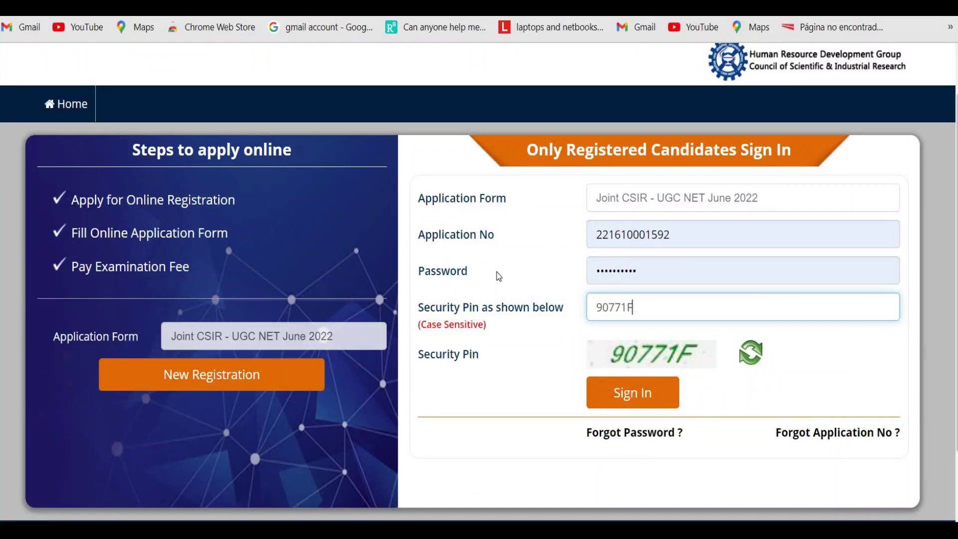
Step: Sign in as a registered candidate for Joint CSIR - UGC NET June 2022
left_click(633, 398)
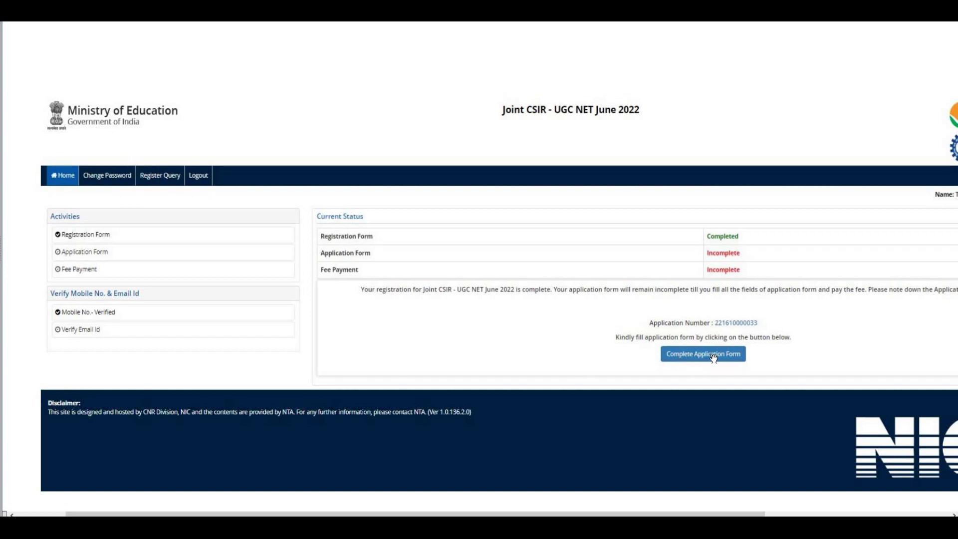
Step: Open the application form, enter the security pin for the contact details section and confirm its submission
left_click(741, 357)
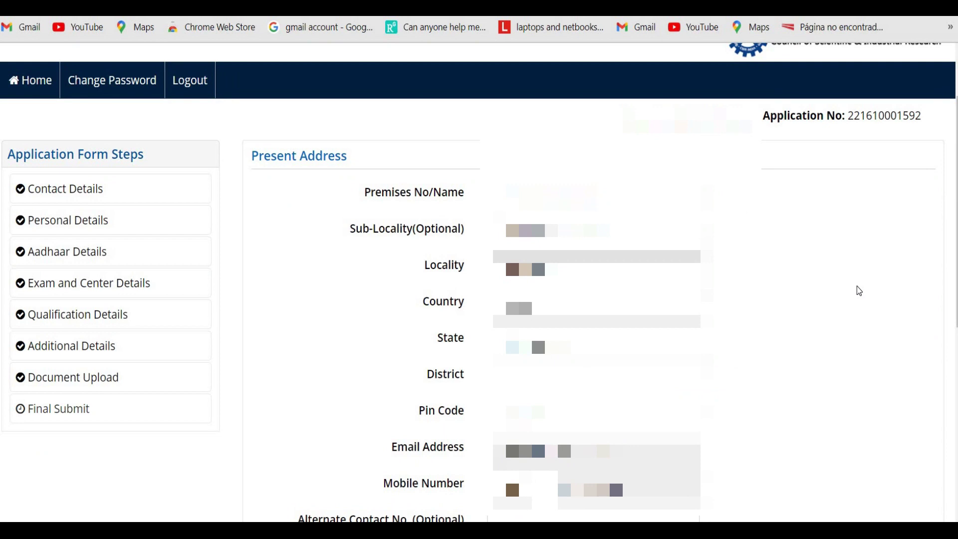
scroll(858, 286, "down", 5)
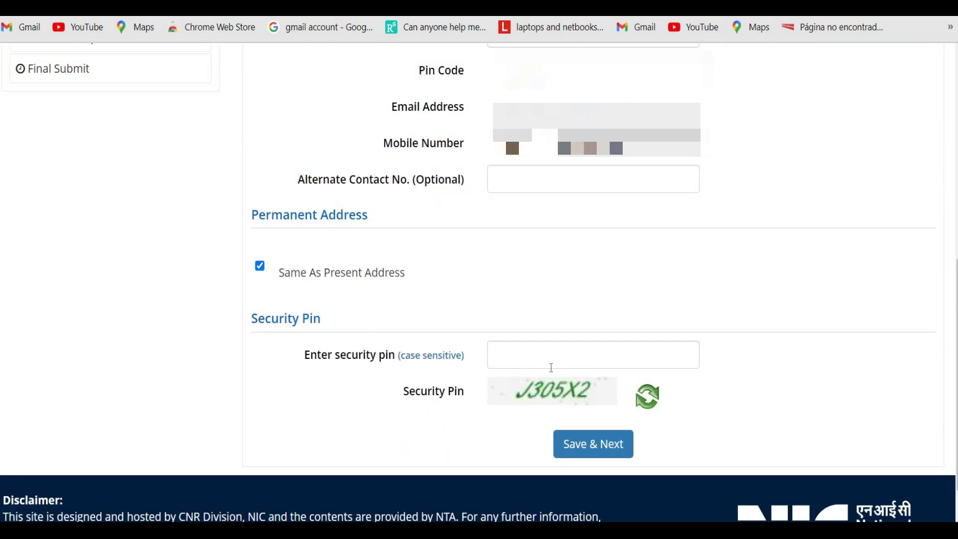
left_click(596, 450)
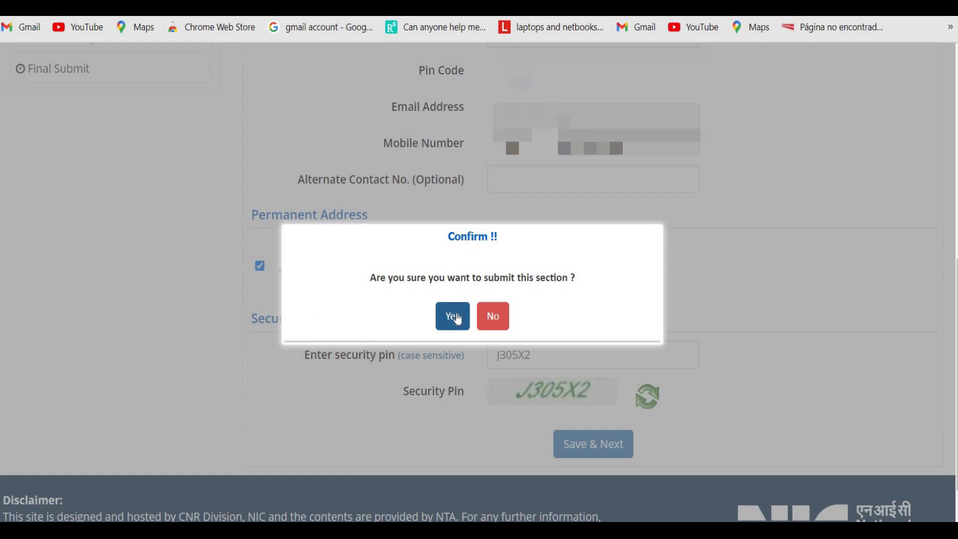
left_click(457, 320)
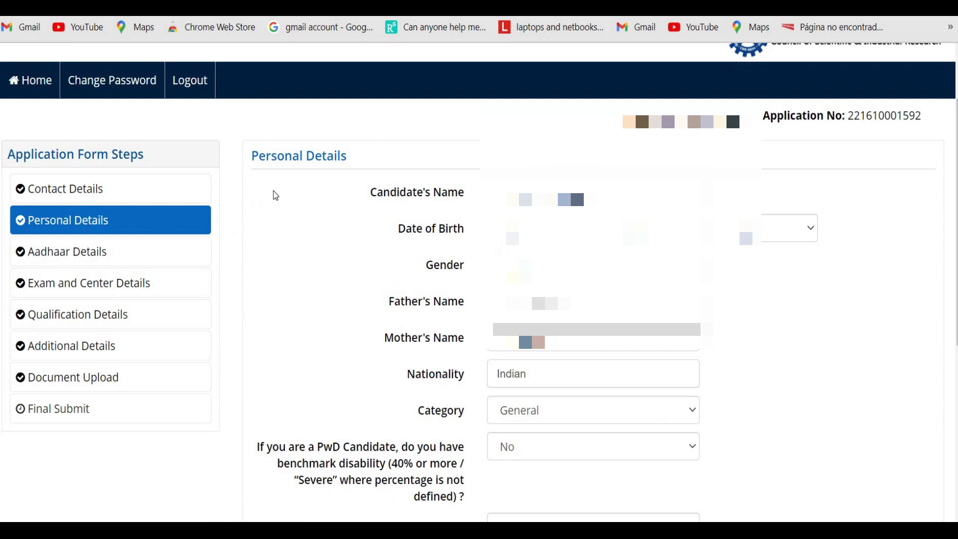
Step: Set the candidate's category to OBC- NCL (Central List) in the personal details
scroll(574, 185, "down", 5)
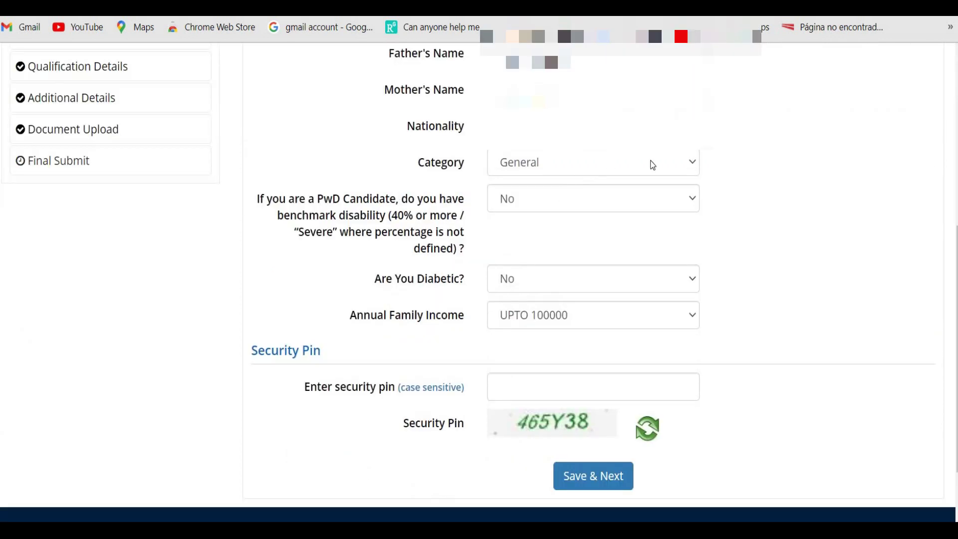
left_click(670, 162)
left_click(695, 165)
left_click(695, 164)
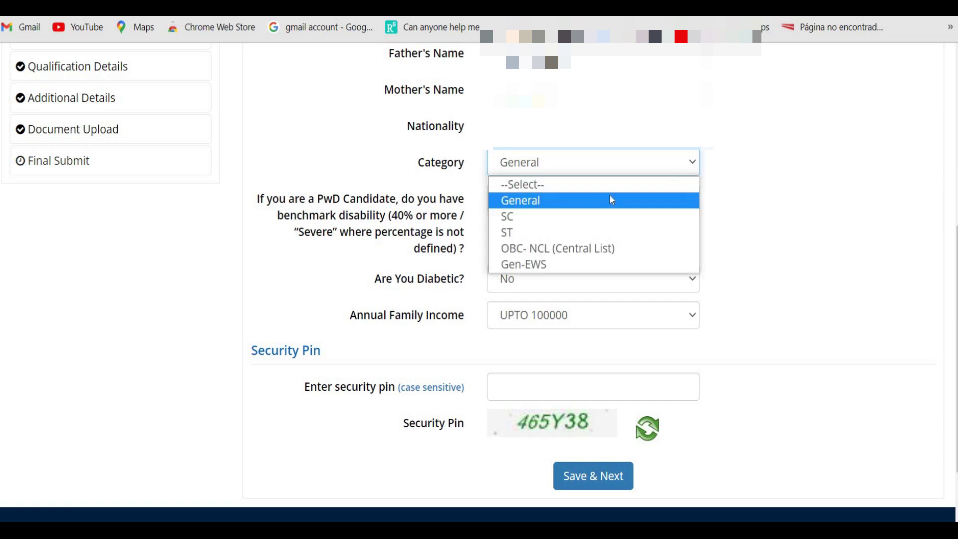
left_click(578, 250)
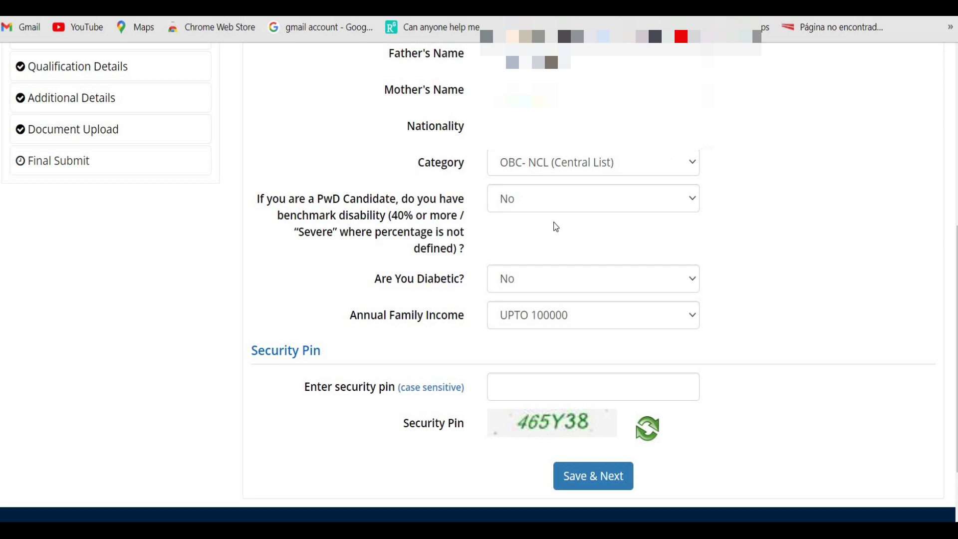
Step: Answer Yes to the benchmark disability question, examine the disability type and scribe fields, and set the answer back to No
left_click(642, 199)
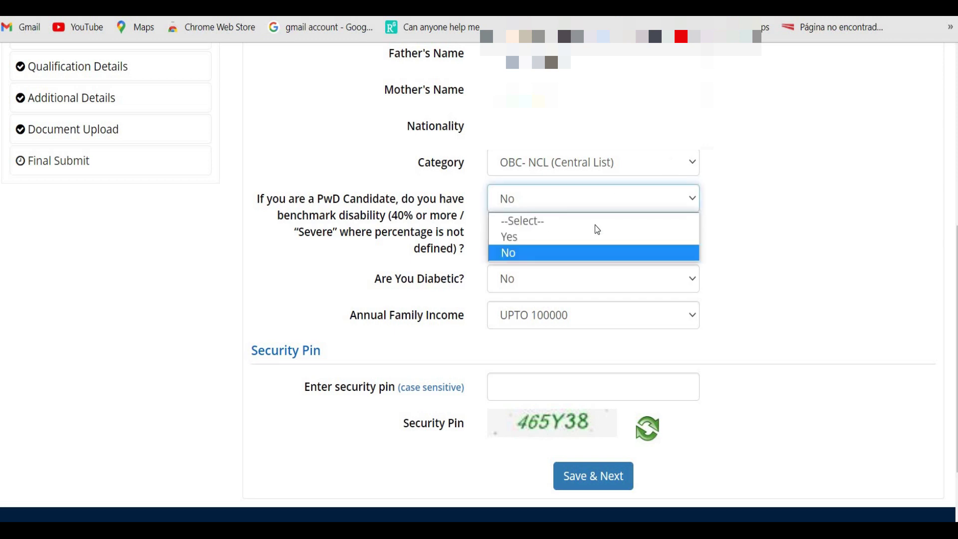
left_click(589, 235)
left_click(536, 285)
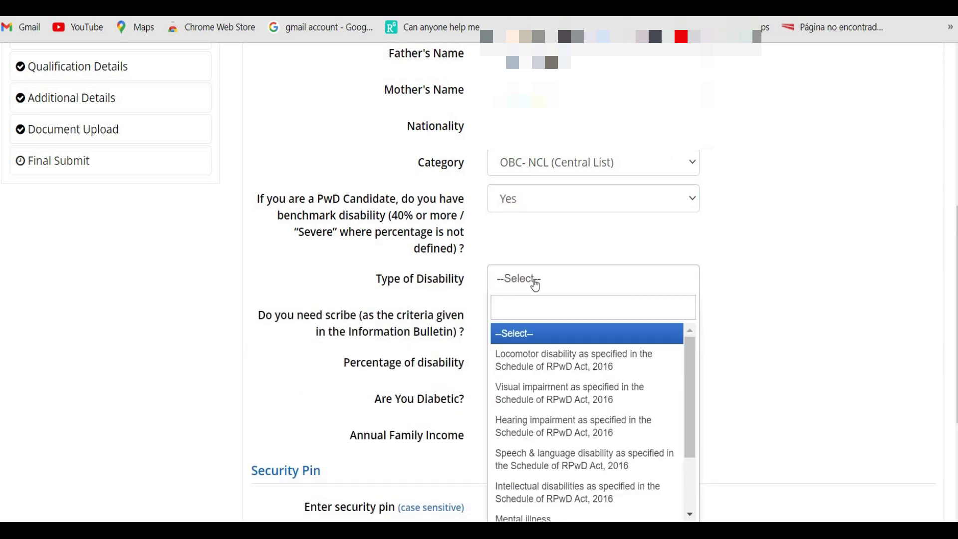
left_click(380, 286)
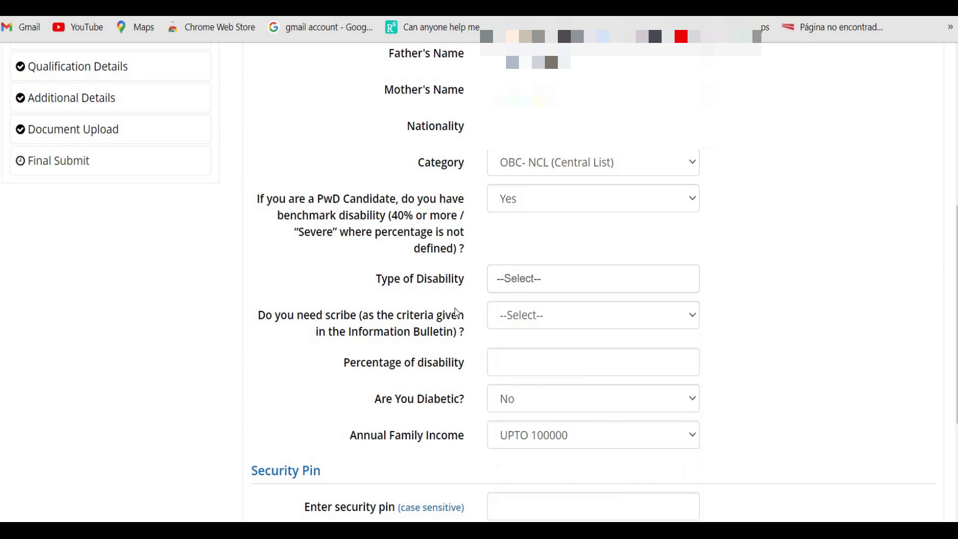
left_click(528, 318)
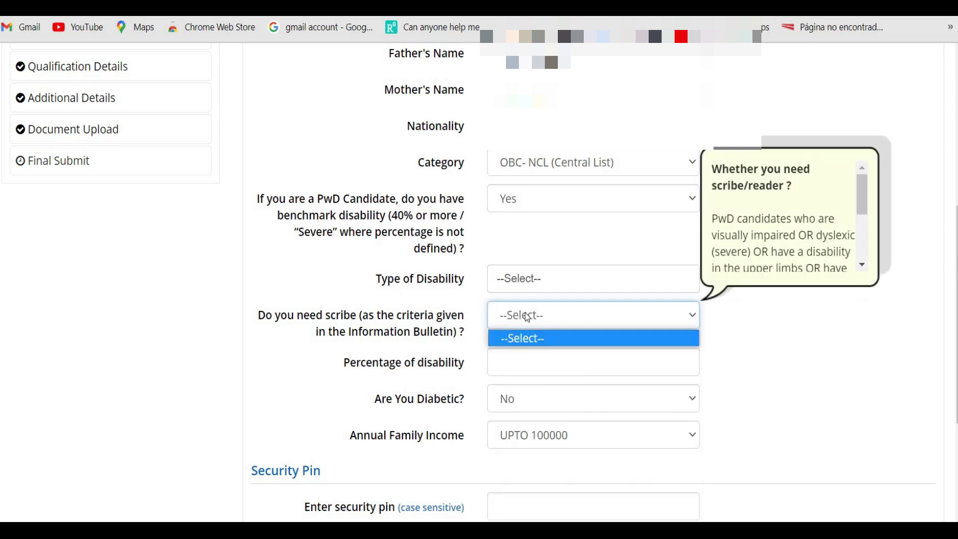
left_click(346, 266)
left_click(562, 201)
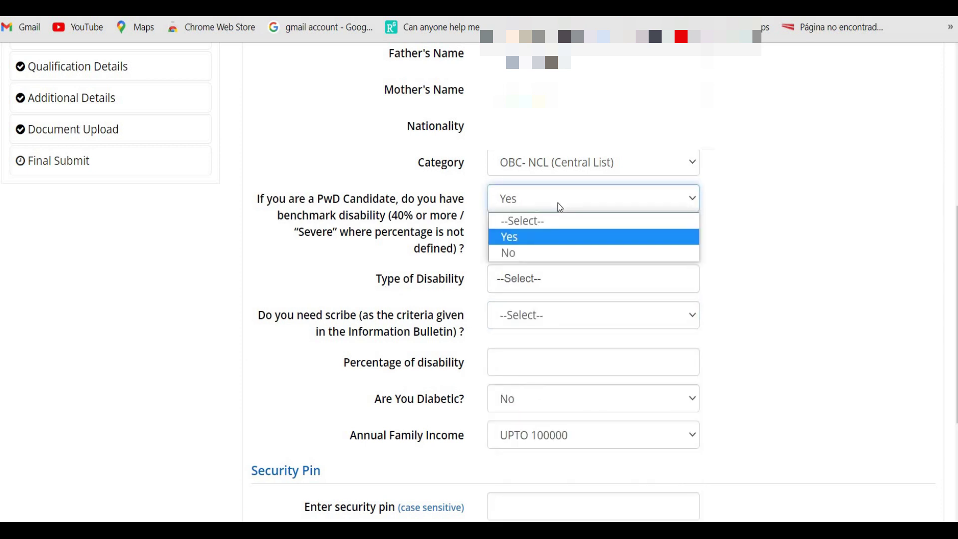
left_click(537, 255)
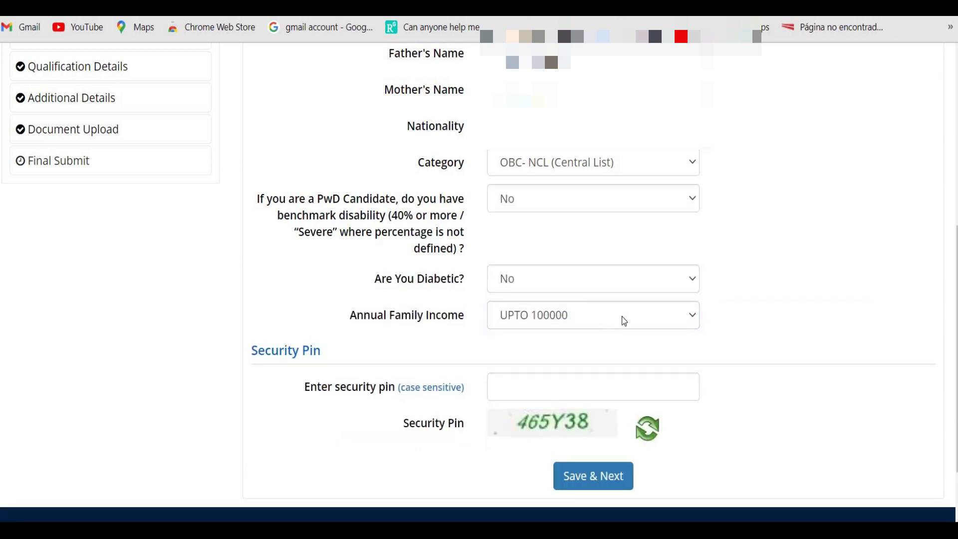
Step: Check the annual family income ranges and save the personal details section
left_click(657, 319)
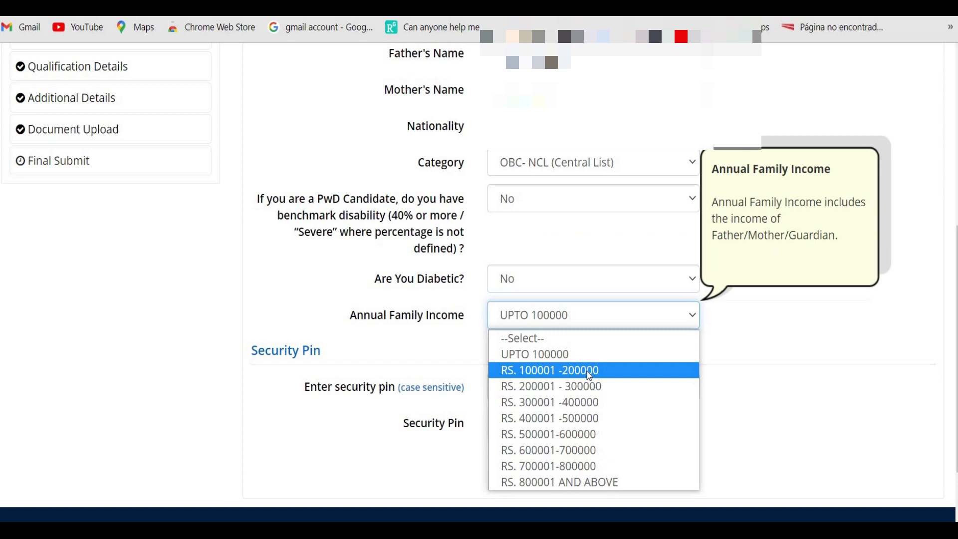
scroll(426, 312, "down", 2)
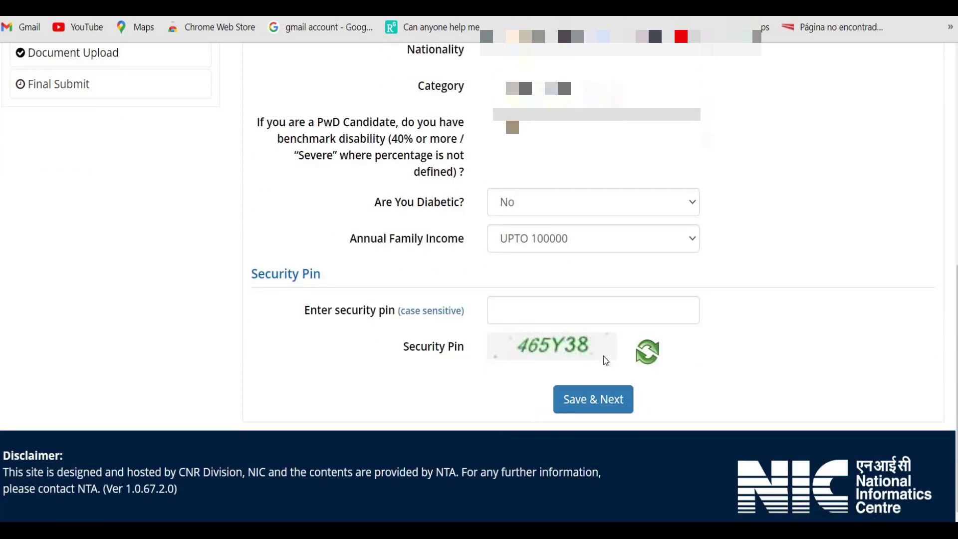
left_click(579, 406)
scroll(289, 272, "up", 1)
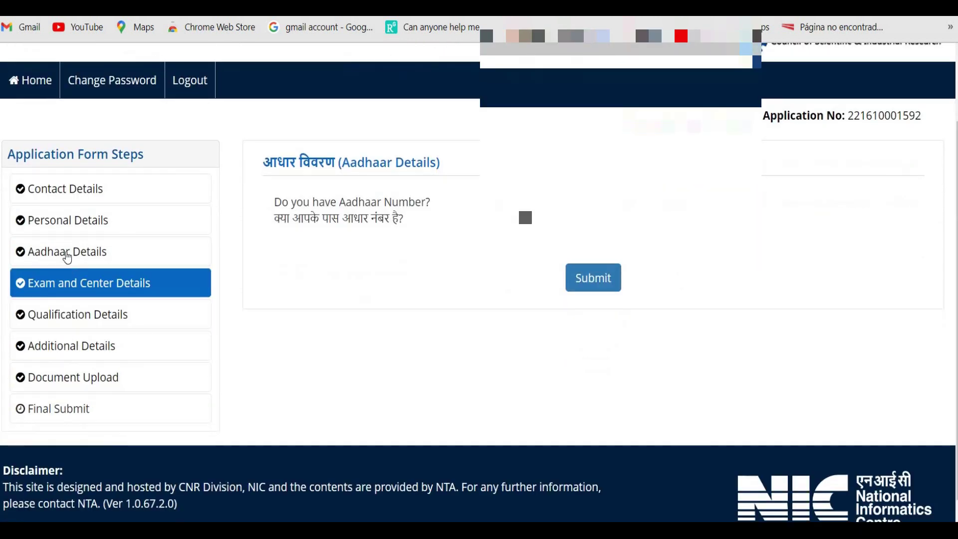
Step: Open the Aadhaar Details section and answer Yes to having an Aadhaar number
left_click(68, 258)
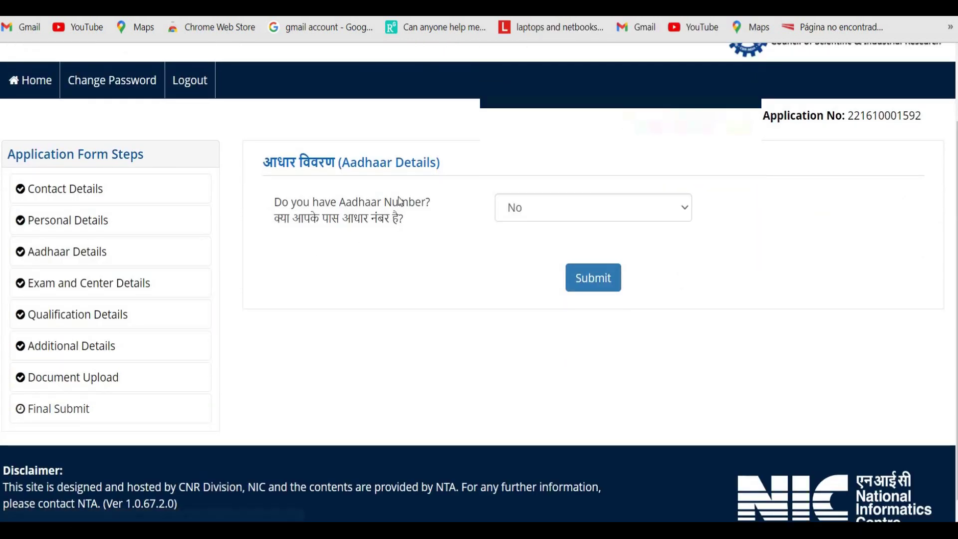
left_click(543, 207)
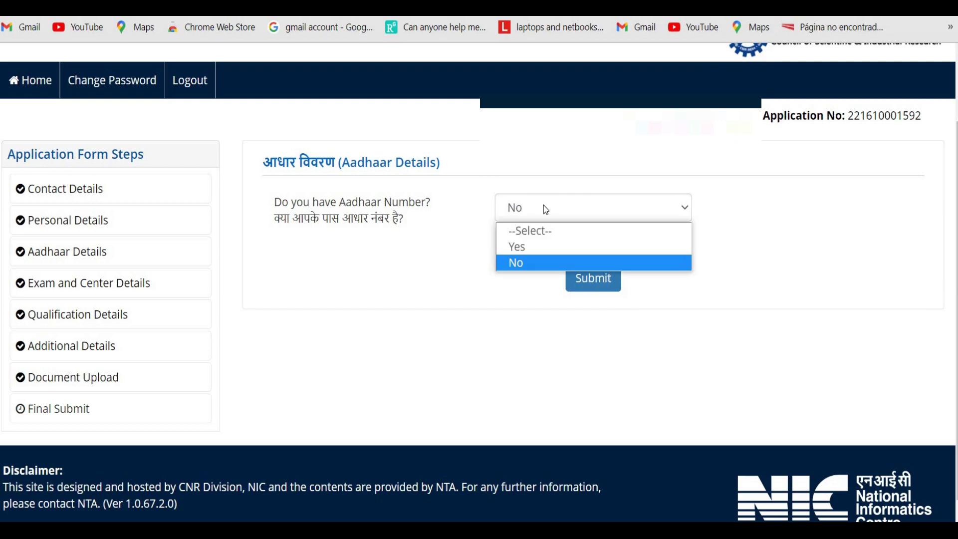
left_click(526, 247)
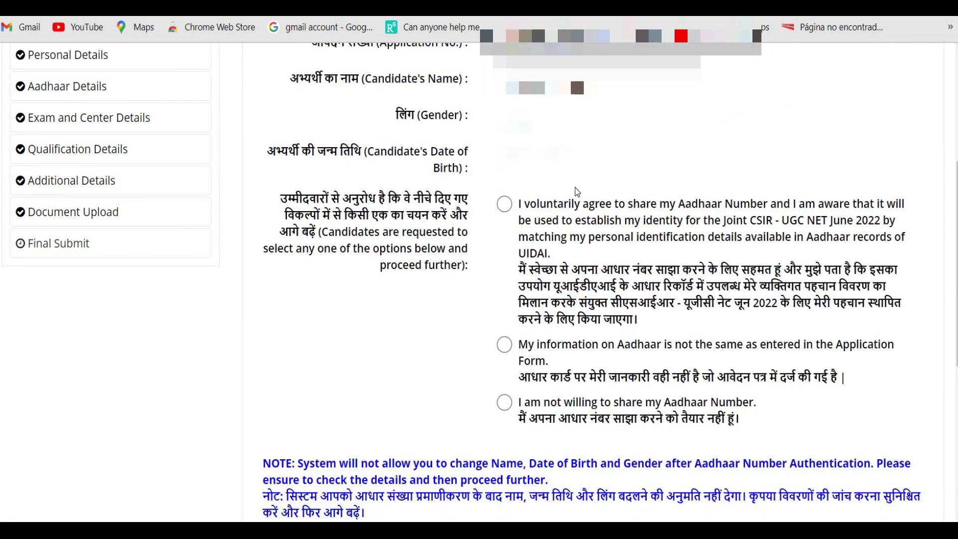
Step: Choose "I am not willing to share my Aadhaar Number", accept the declaration and submit the Aadhaar section
scroll(578, 191, "down", 2)
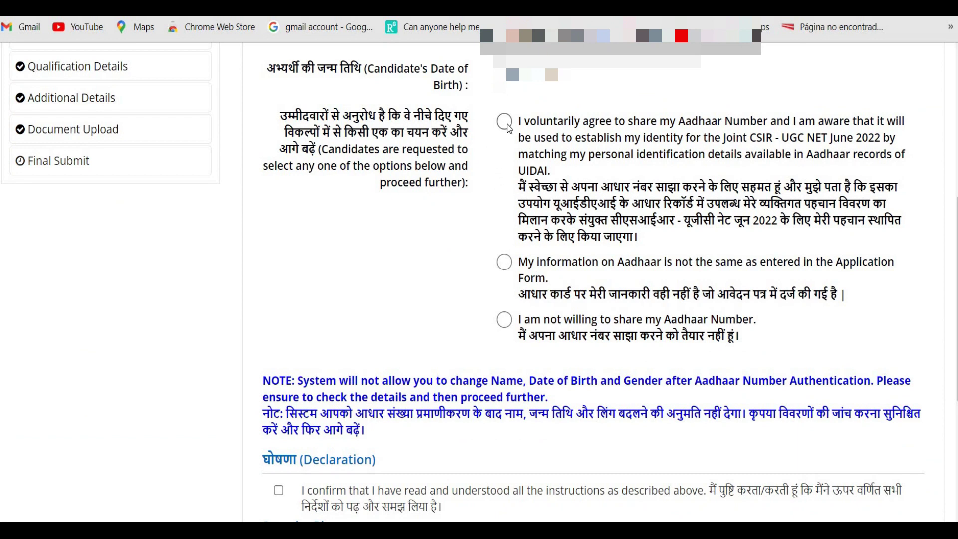
left_click(503, 321)
scroll(738, 280, "down", 3)
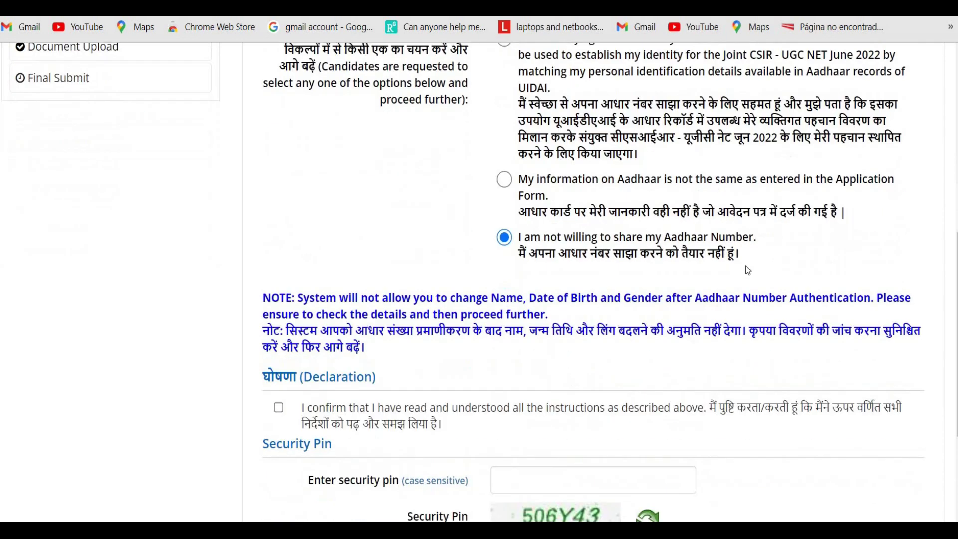
scroll(765, 261, "down", 2)
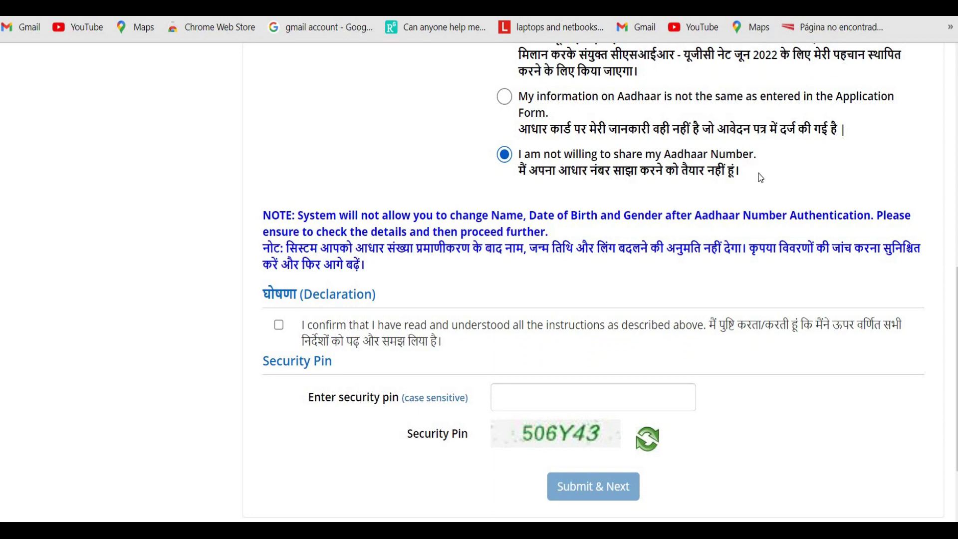
left_click(279, 327)
scroll(467, 339, "down", 2)
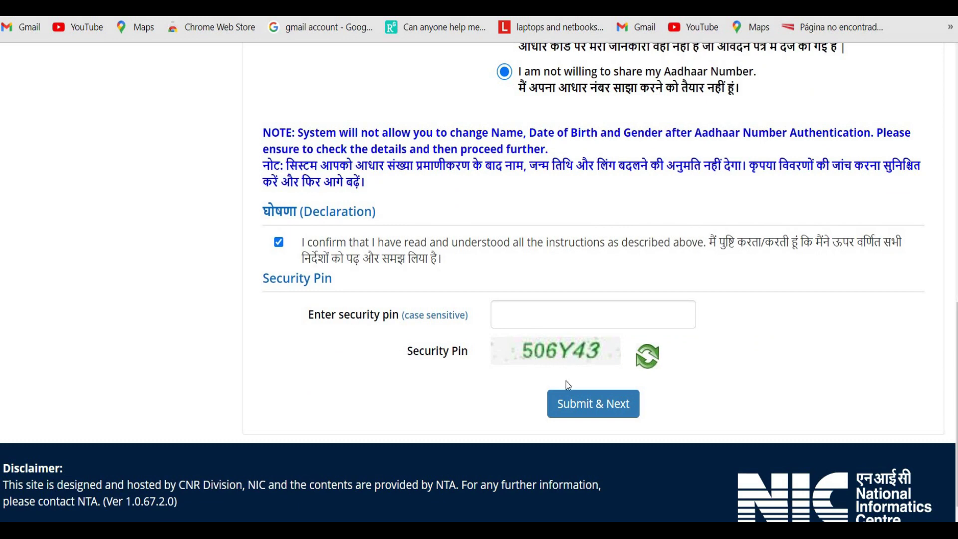
left_click(565, 412)
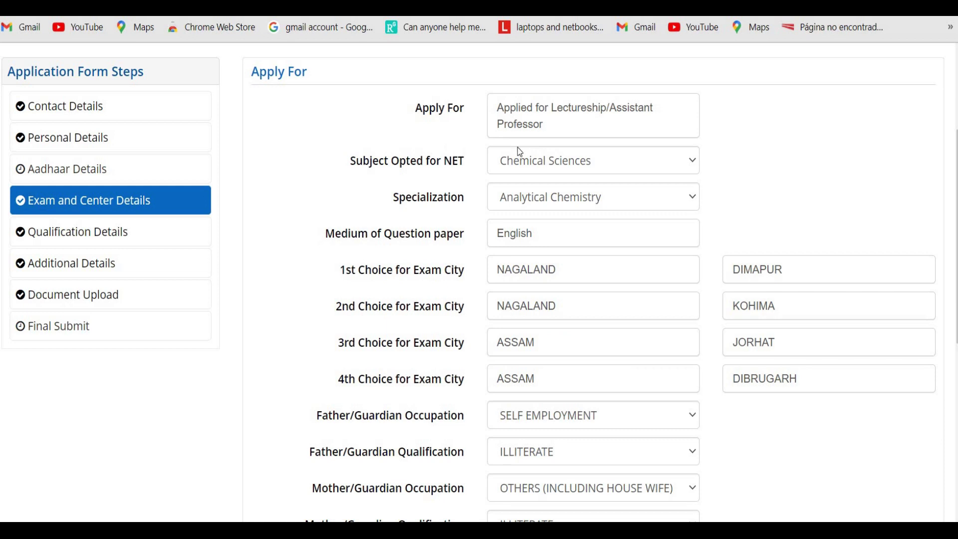
Step: Set Apply For to "Applied for JRF" and choose Chemical Sciences as the subject opted for NET
left_click(558, 124)
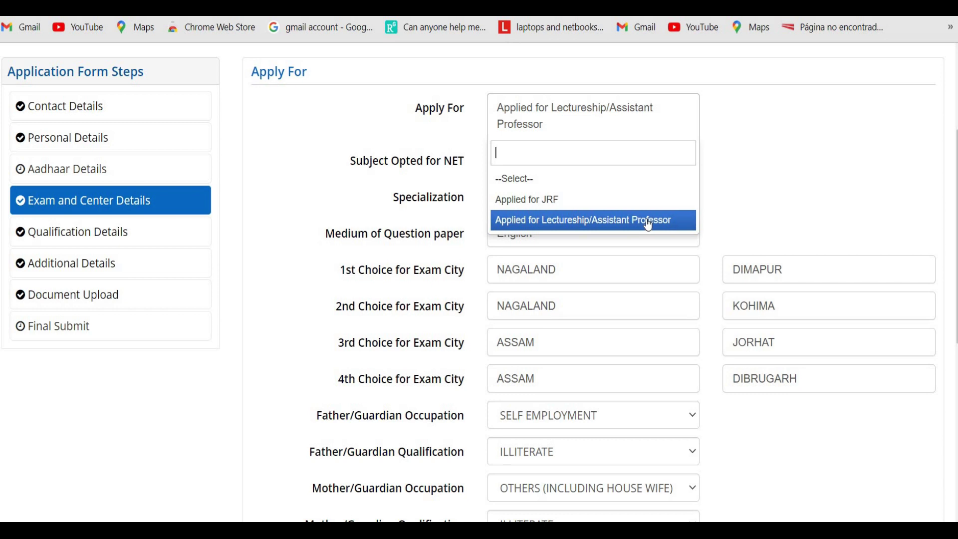
left_click(593, 207)
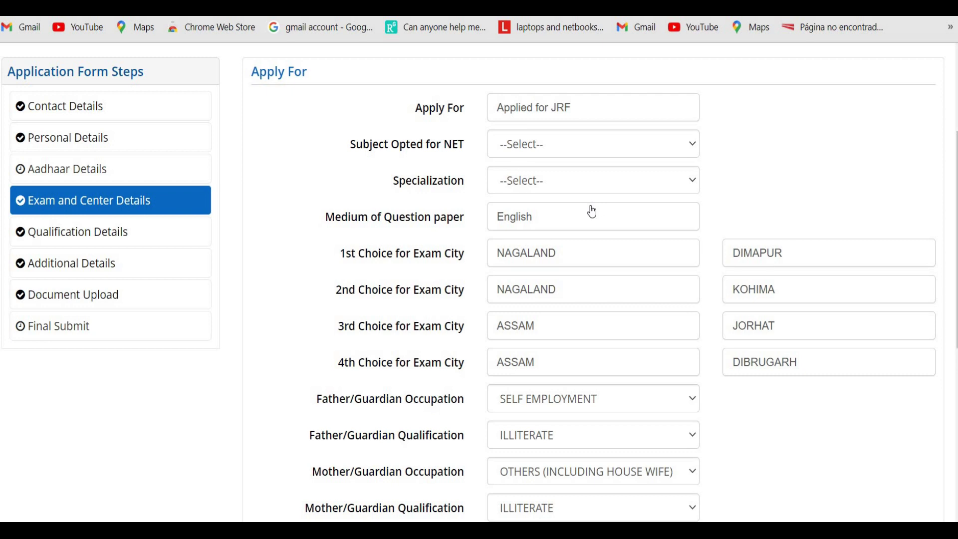
left_click(637, 145)
left_click(637, 145)
left_click(636, 145)
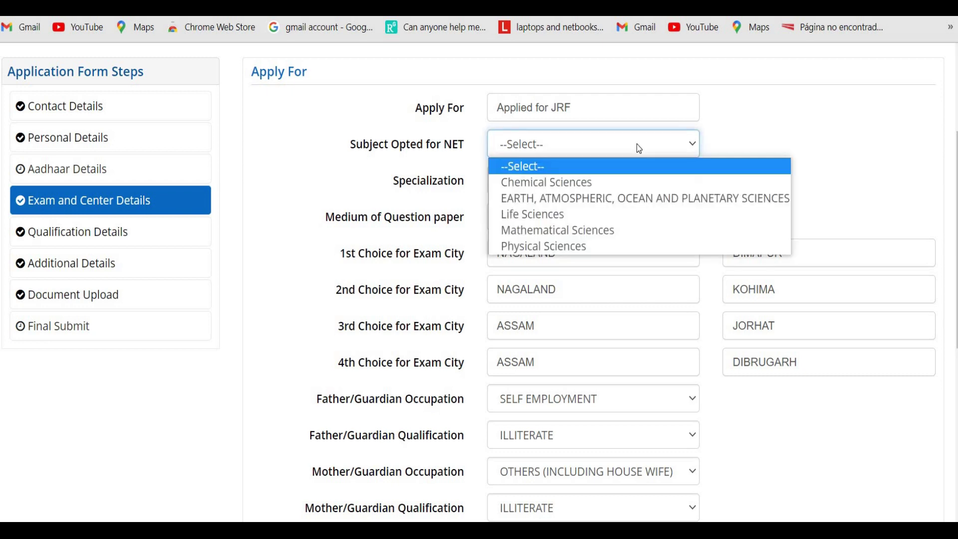
left_click(604, 183)
Step: Try Others as the specialization, check its extra text field, and set the specialization to Organic Chemistry
left_click(630, 181)
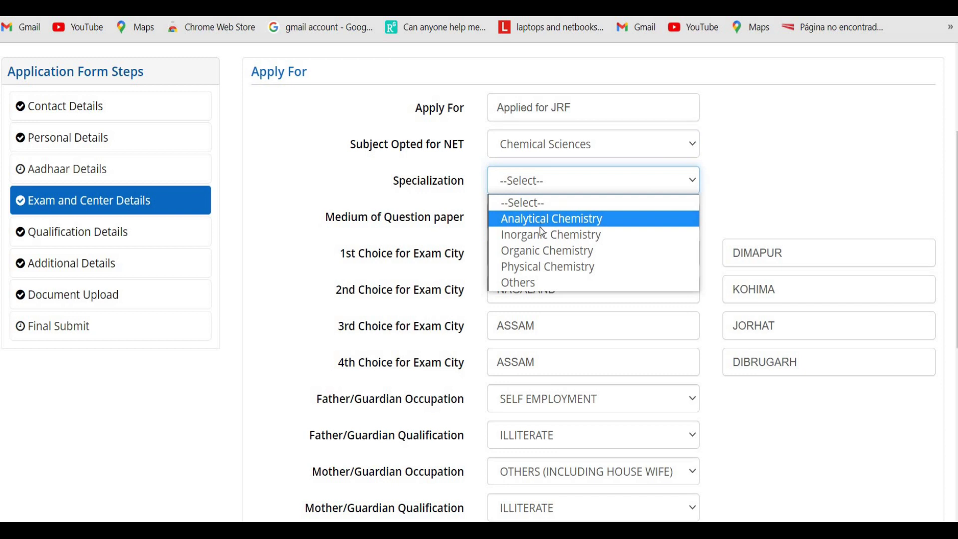
left_click(534, 280)
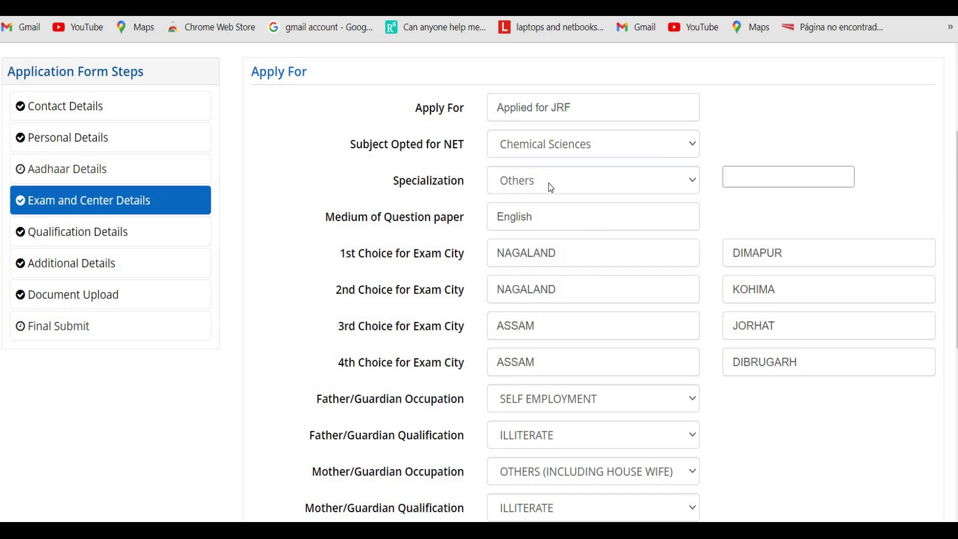
left_click(744, 173)
left_click(608, 194)
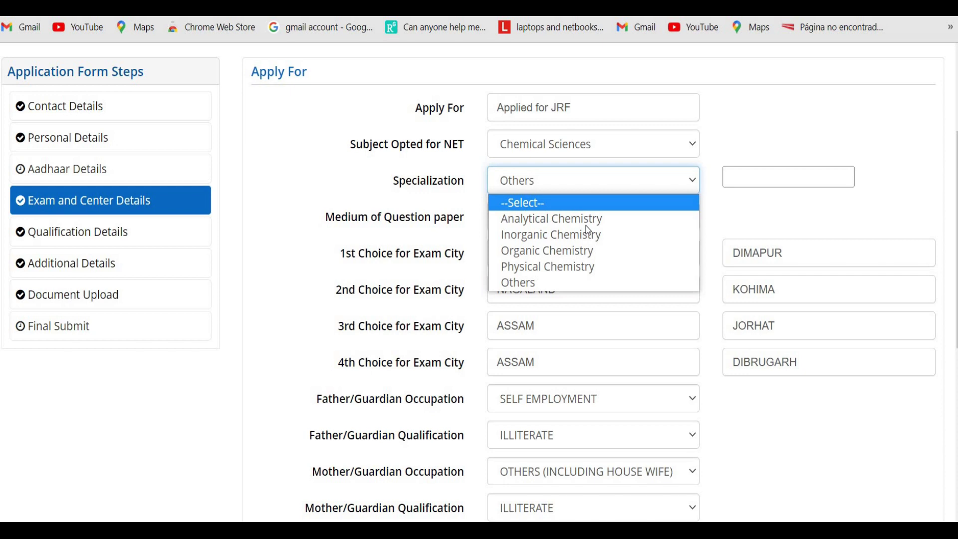
left_click(642, 250)
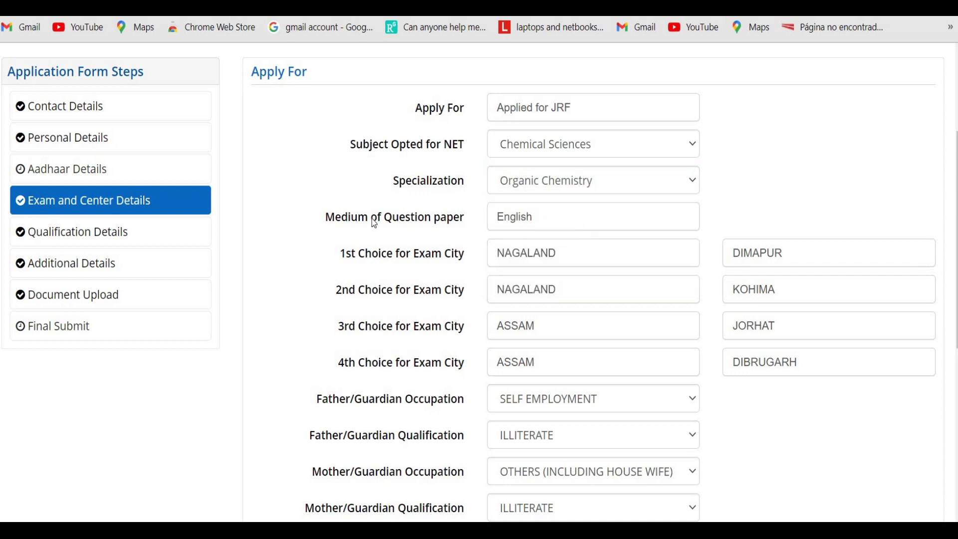
Step: Review the options for the question paper medium and for the state and city of the 1st exam city choice
left_click(532, 218)
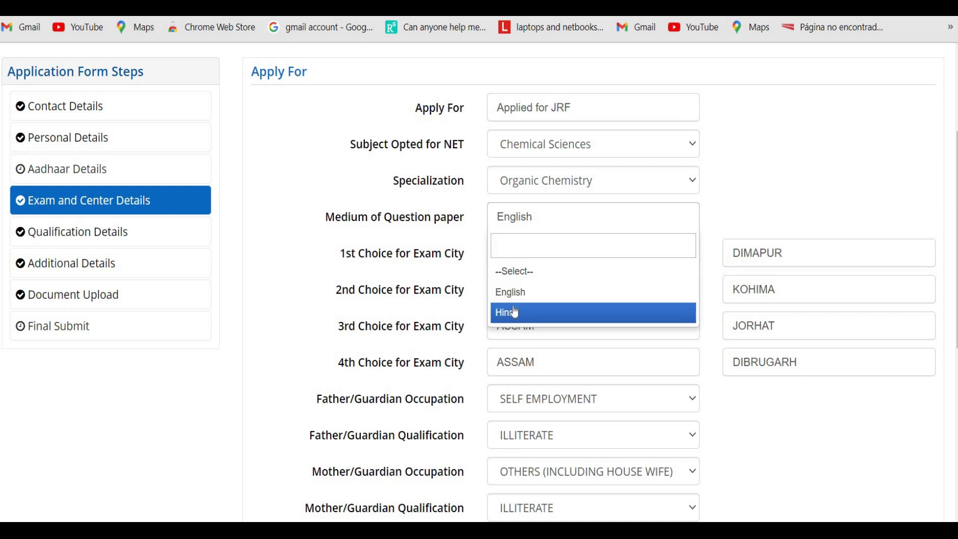
left_click(397, 226)
scroll(400, 200, "down", 2)
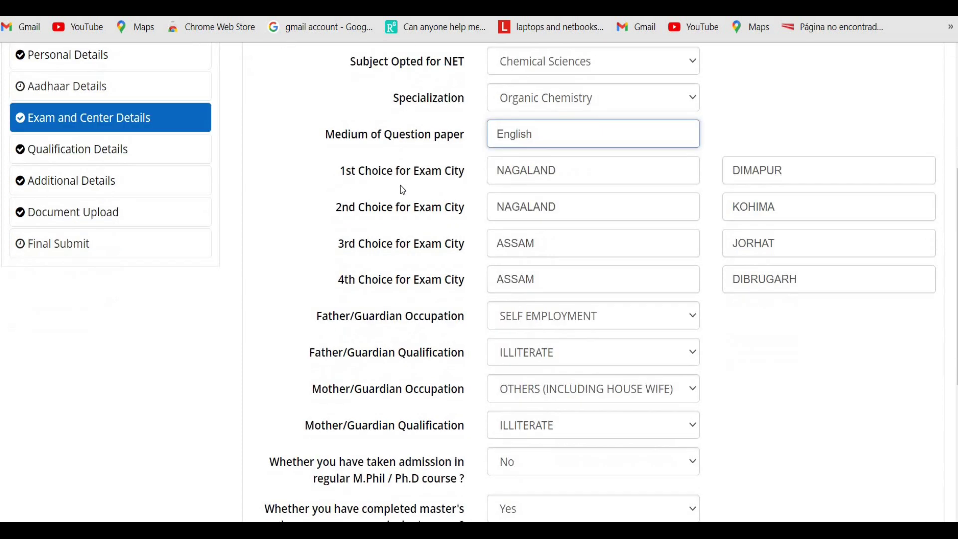
left_click(522, 175)
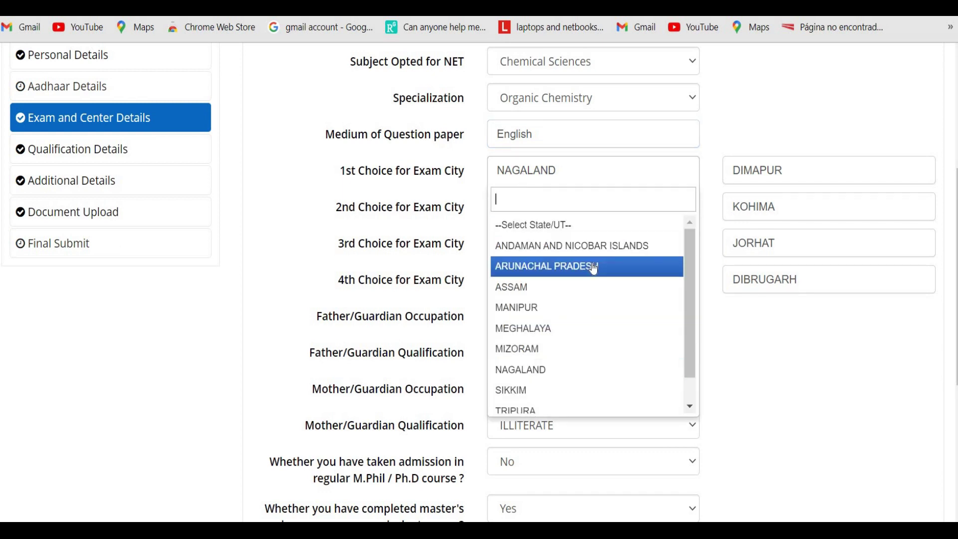
scroll(621, 265, "down", 1)
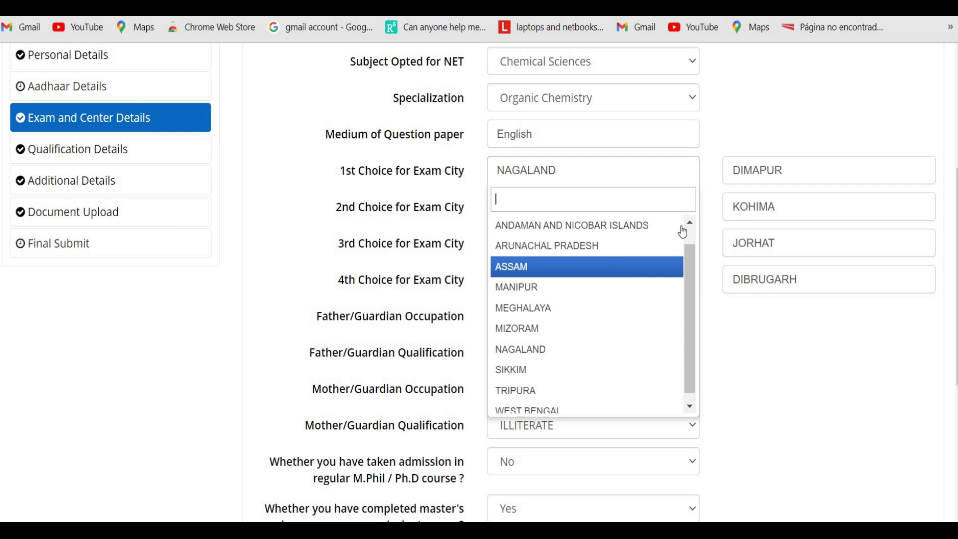
left_click(815, 174)
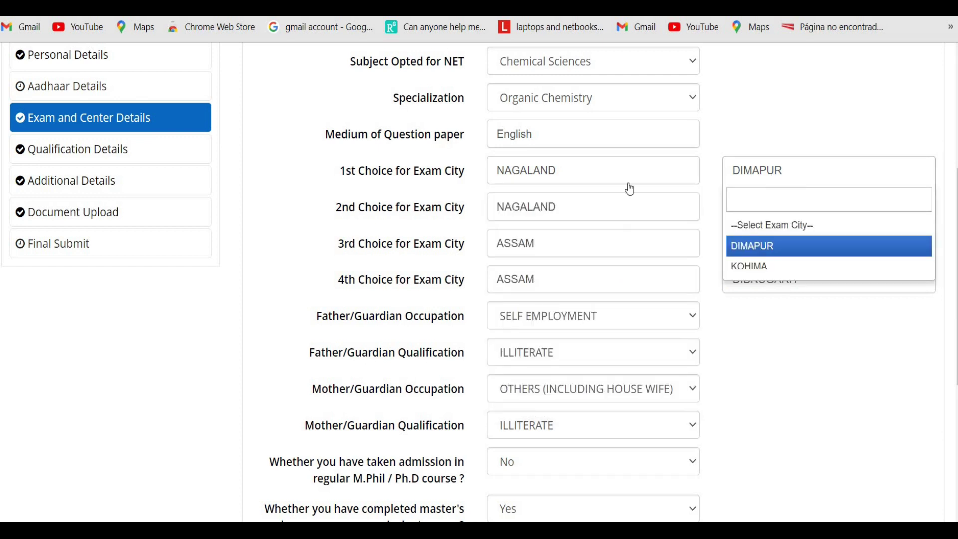
left_click(555, 190)
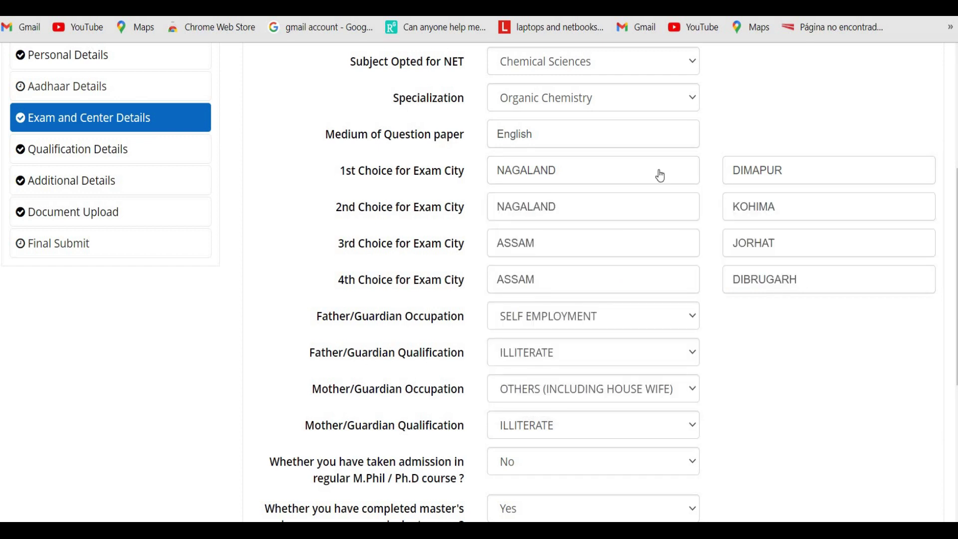
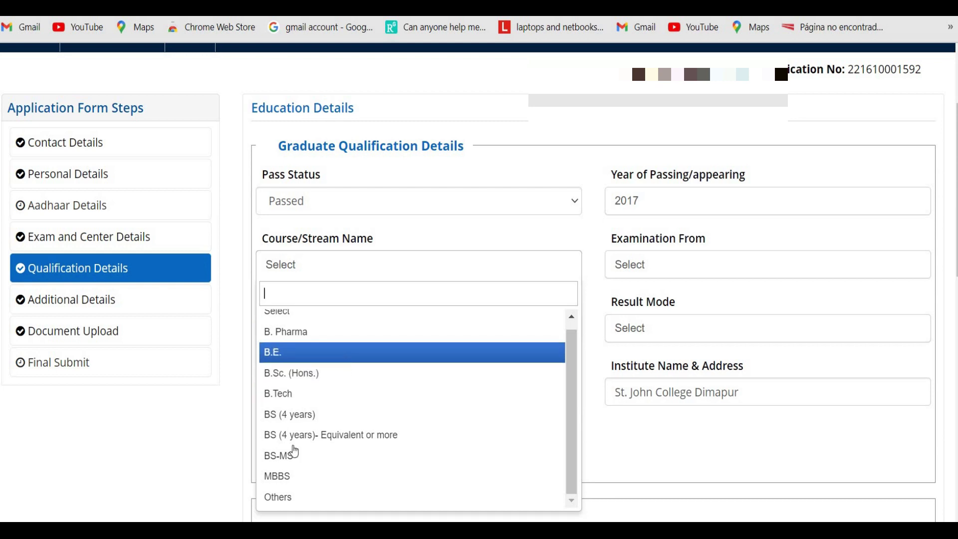
Step: Try Others as the graduate course/stream and check the extra name field and the Examination From options
left_click(275, 501)
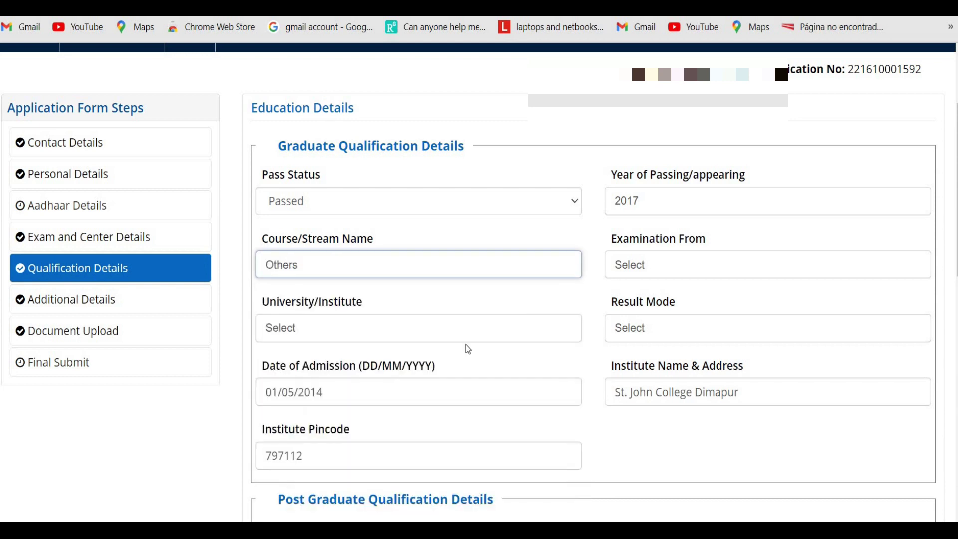
left_click(649, 272)
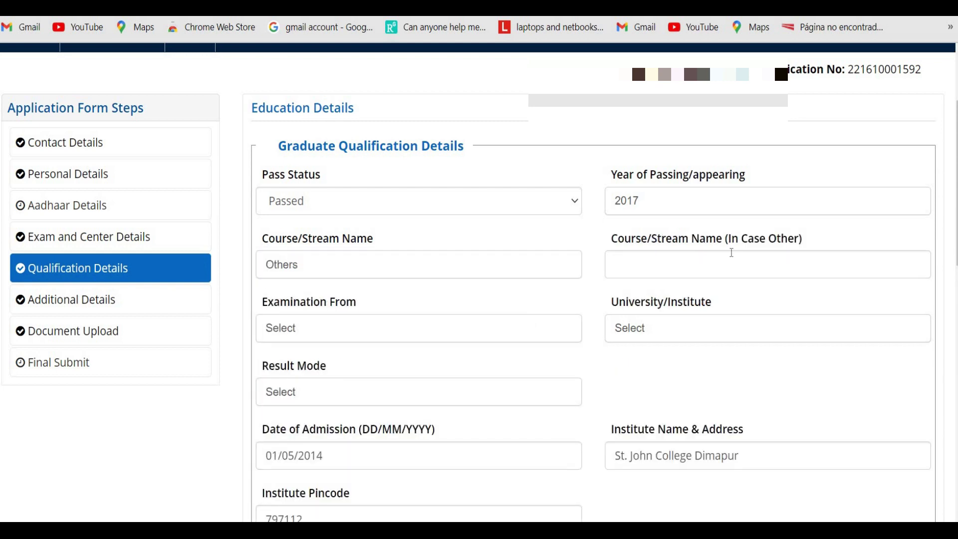
left_click(419, 332)
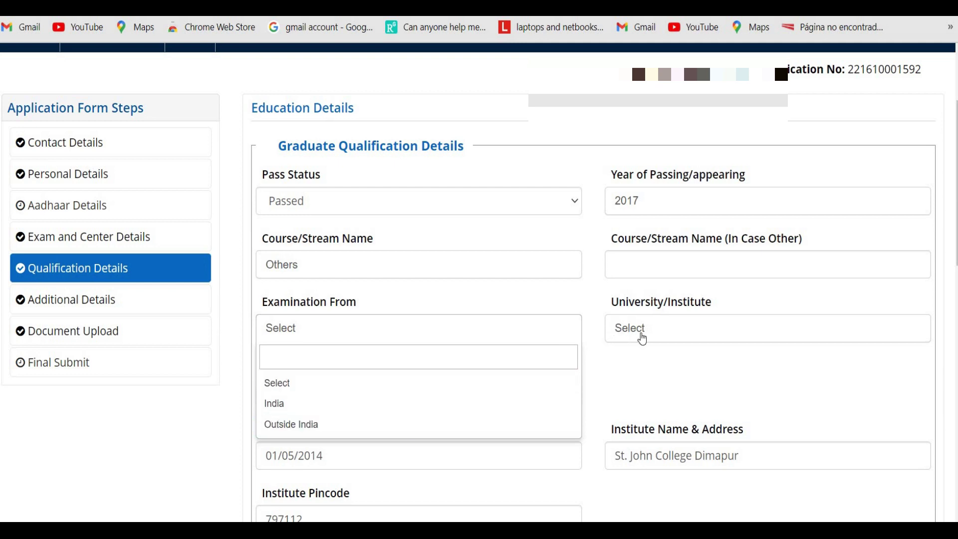
Step: Set the graduate course/stream to B.Sc. (Hons.) and Examination From to India
left_click(425, 266)
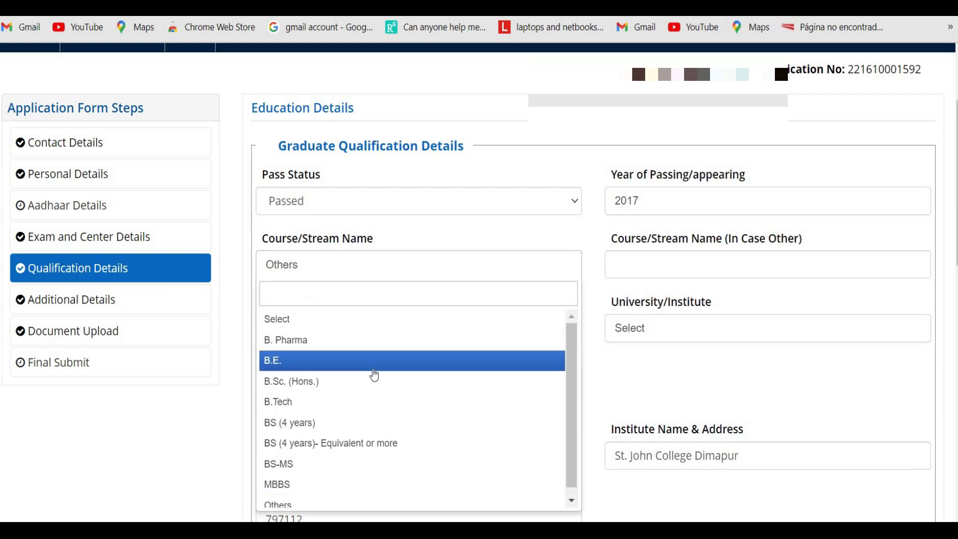
left_click(376, 383)
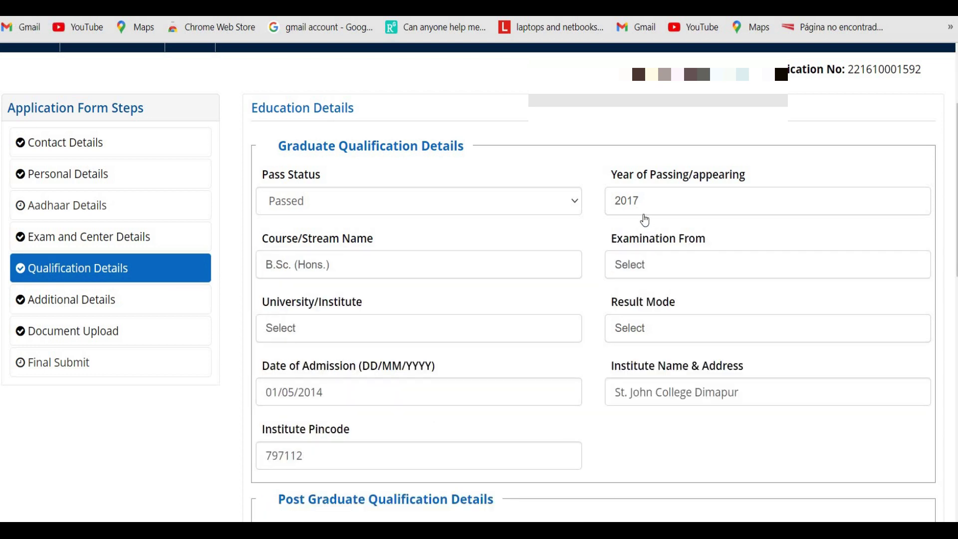
left_click(655, 264)
left_click(637, 339)
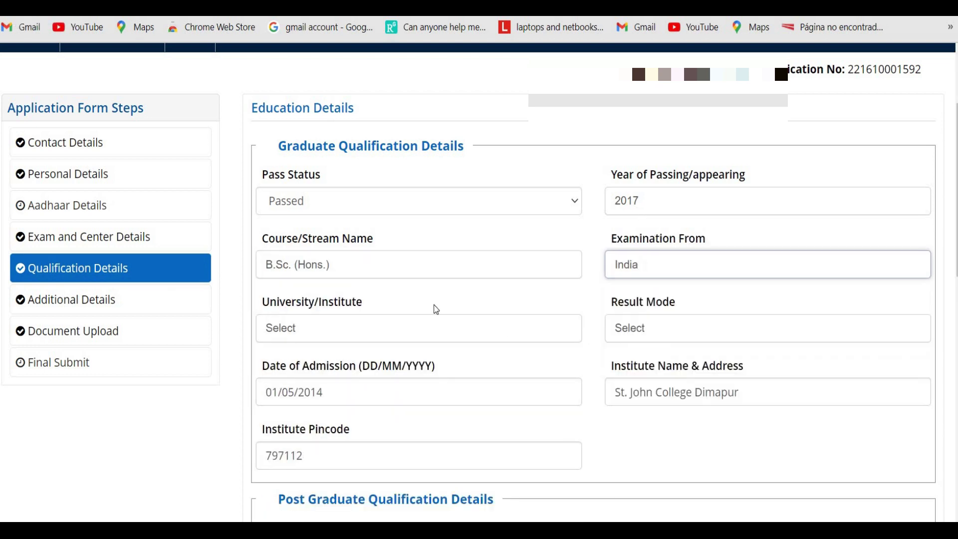
Step: Choose Nagaland University, Lumami as the graduate university and CGPA as the result mode
left_click(429, 327)
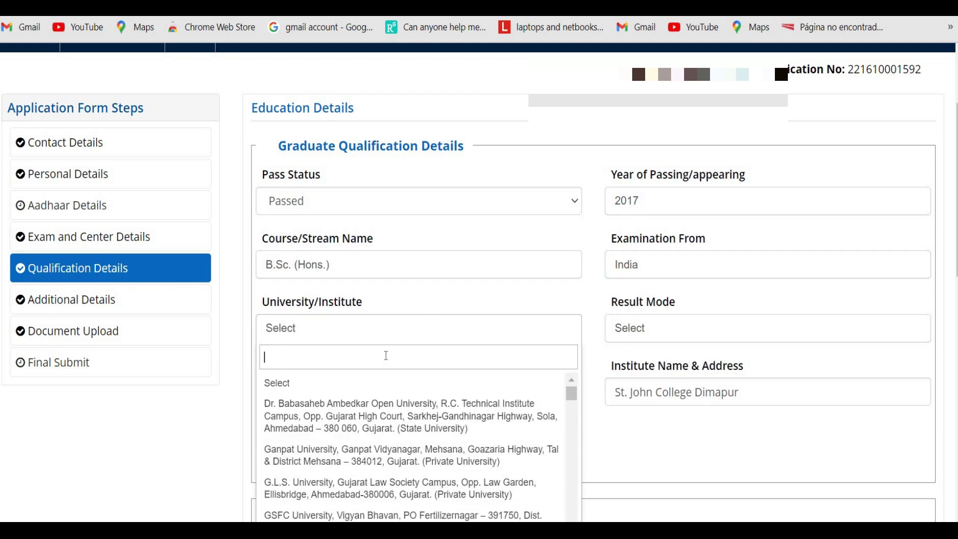
left_click(422, 348)
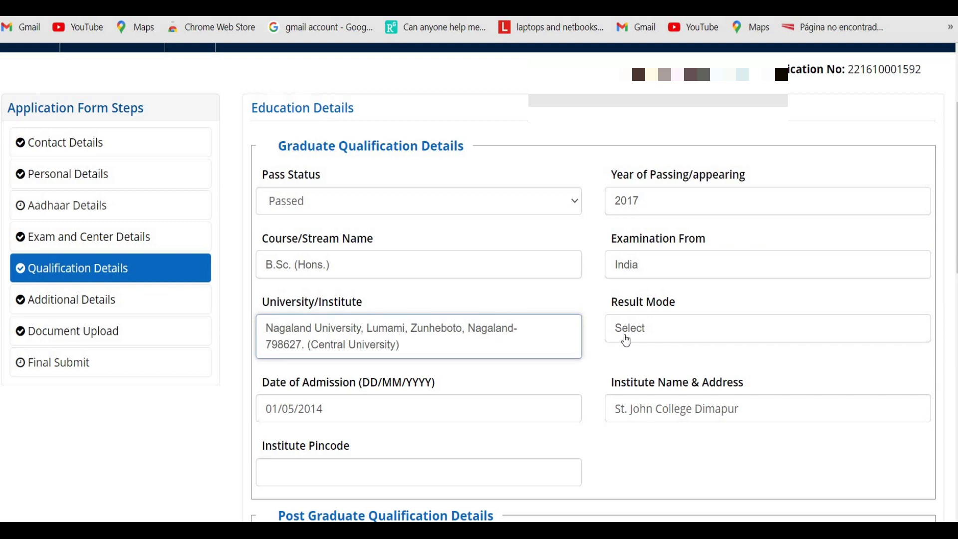
left_click(654, 325)
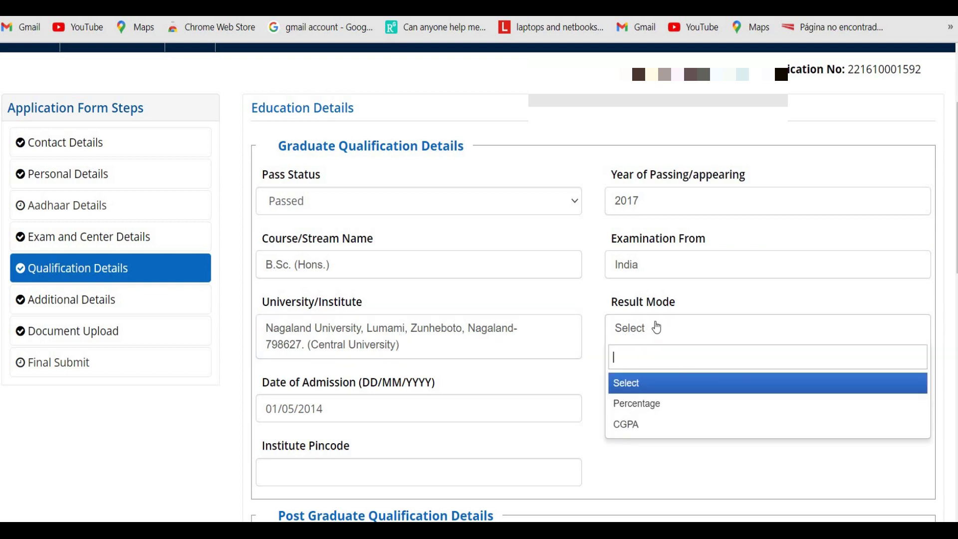
left_click(632, 423)
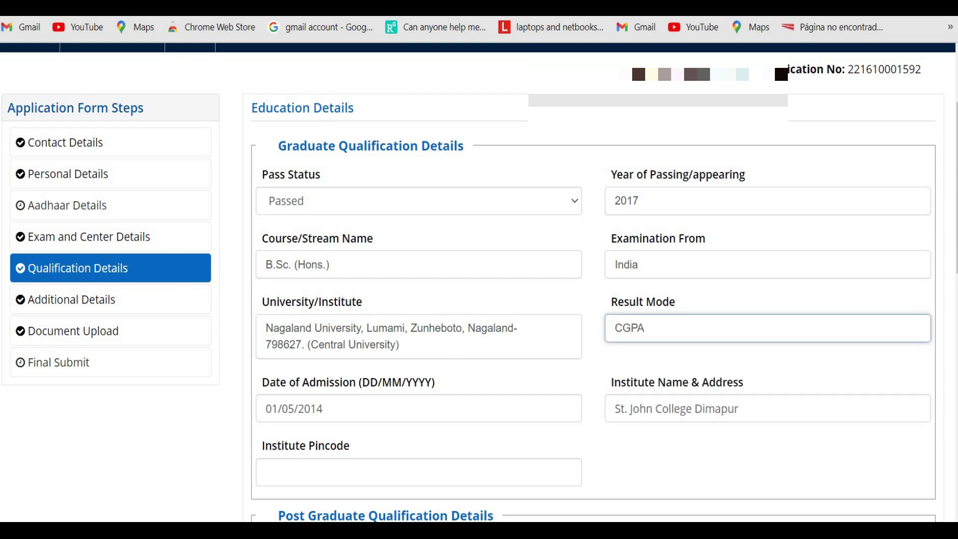
Step: Review the graduate maximum grade point options, the CGPA fields and the admission date field
scroll(375, 234, "down", 3)
left_click(447, 250)
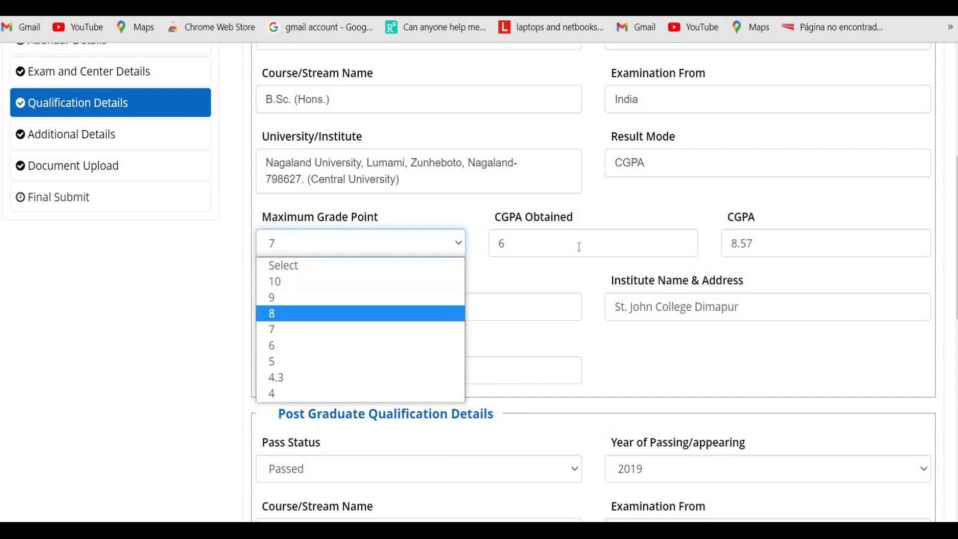
left_click(719, 222)
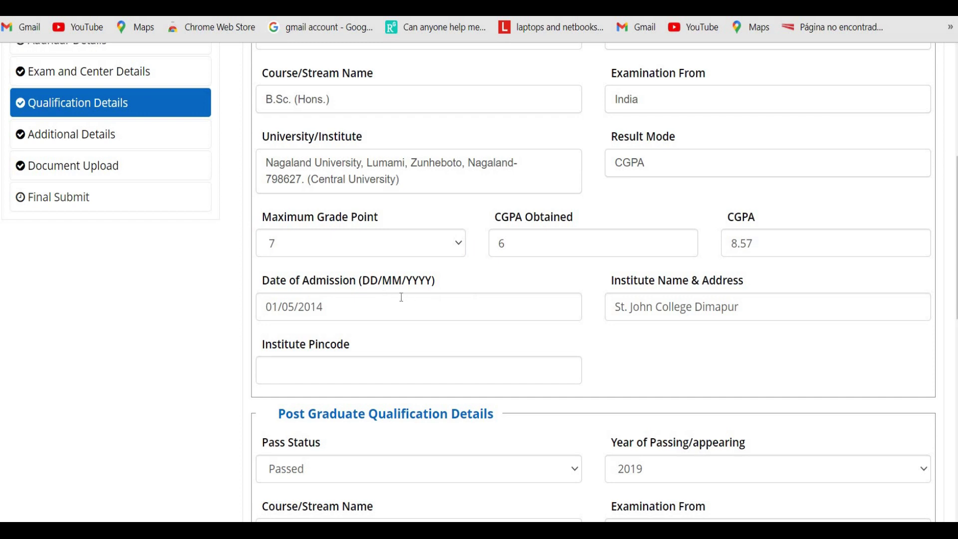
left_click(524, 302)
Step: Set the Pass Status under Post Graduate Qualification Details to Passed and look over the fields below it
scroll(400, 281, "down", 2)
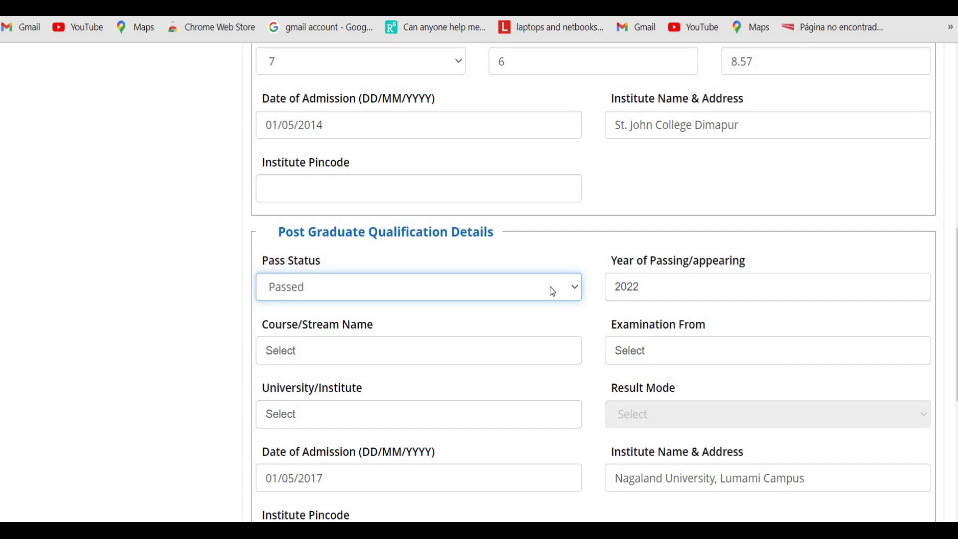
left_click(552, 291)
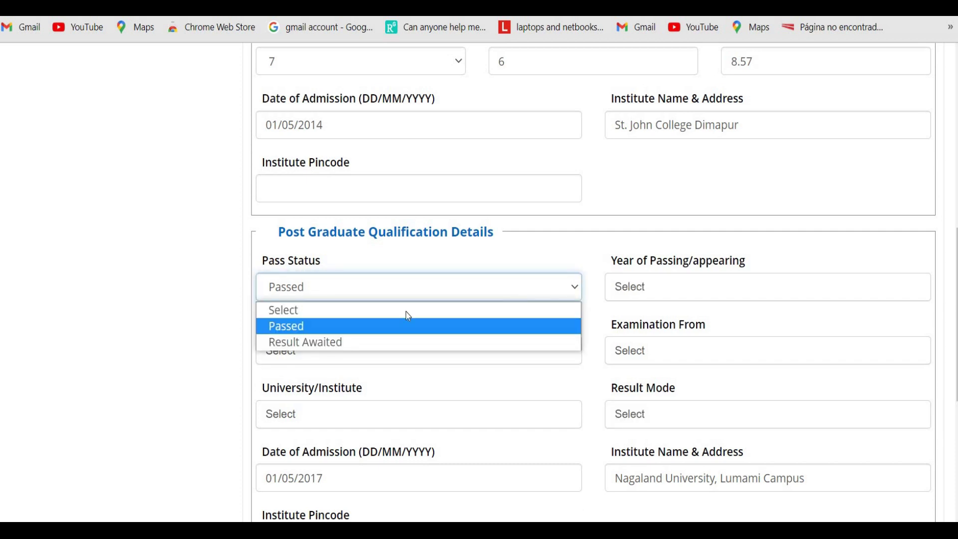
left_click(343, 329)
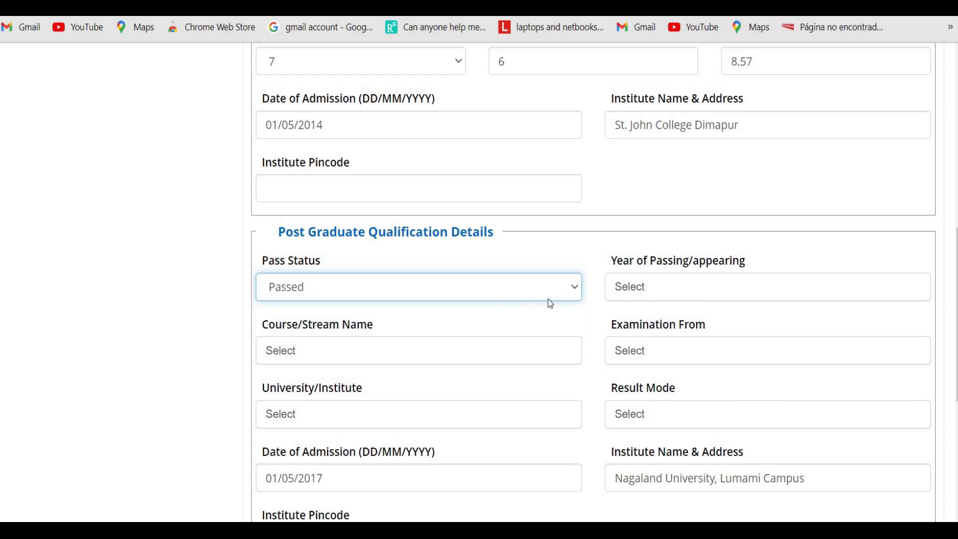
scroll(668, 295, "down", 2)
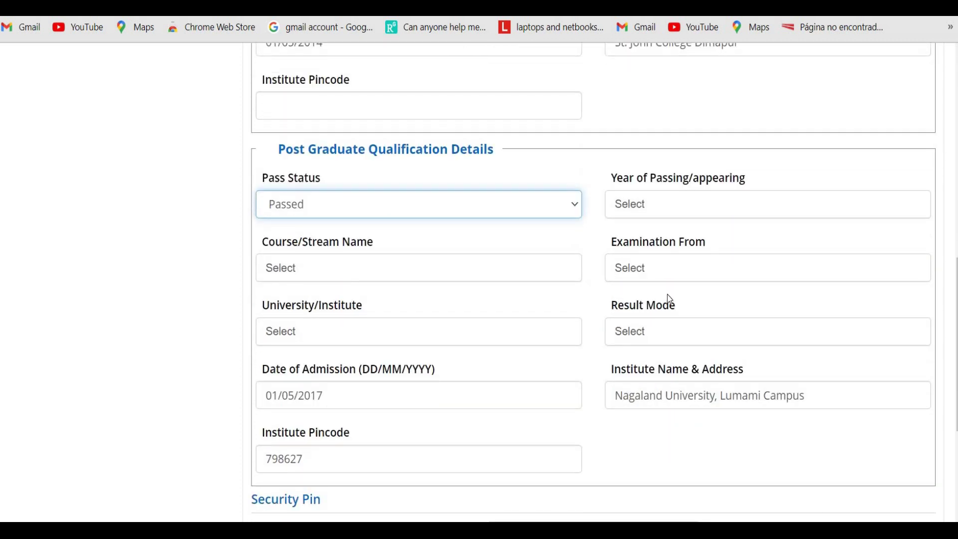
scroll(386, 300, "up", 2)
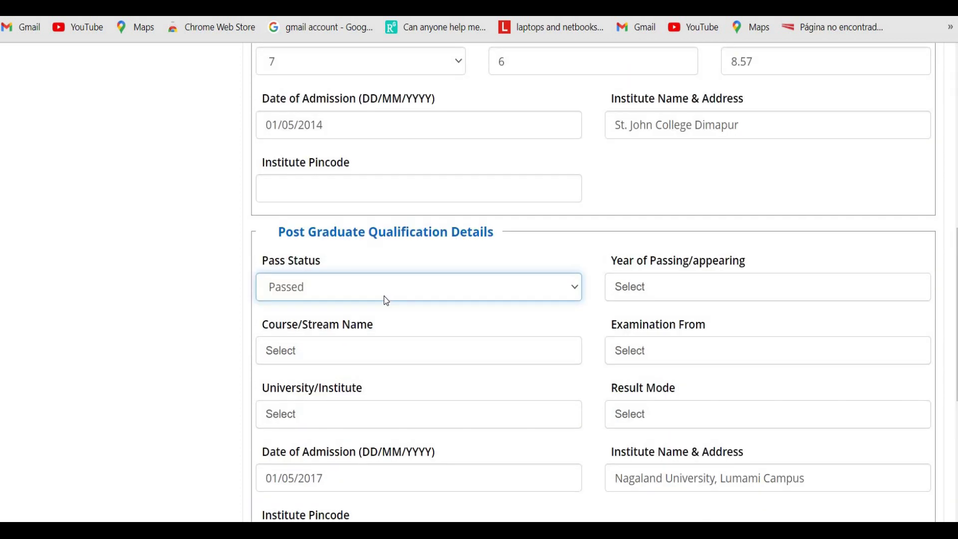
Step: Set the postgraduate Pass Status to Result Awaited and check the available course/stream options
left_click(411, 290)
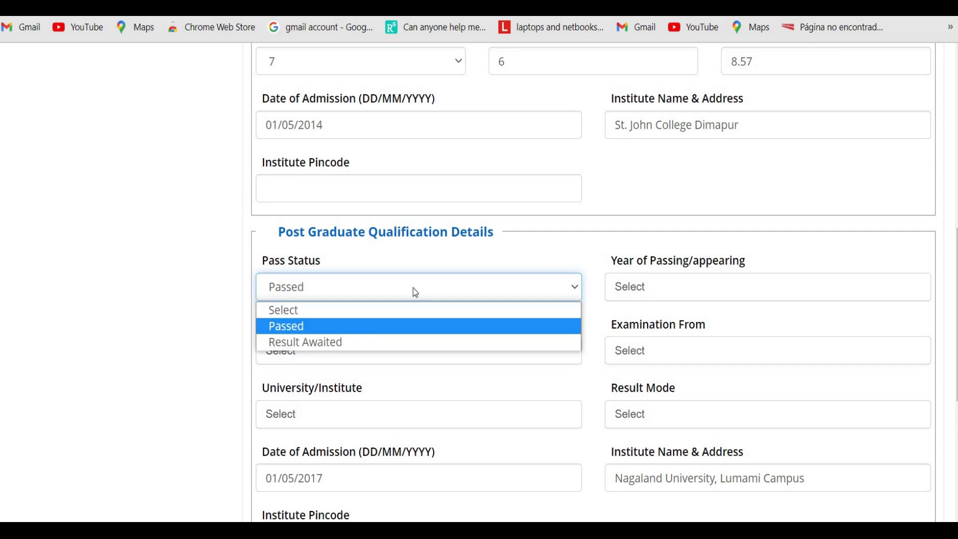
left_click(401, 337)
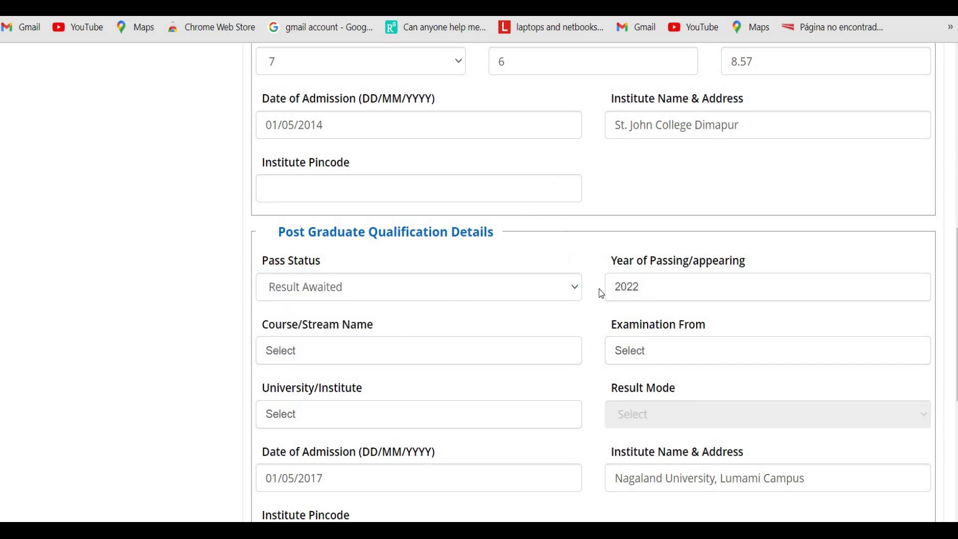
scroll(499, 271, "down", 2)
left_click(502, 272)
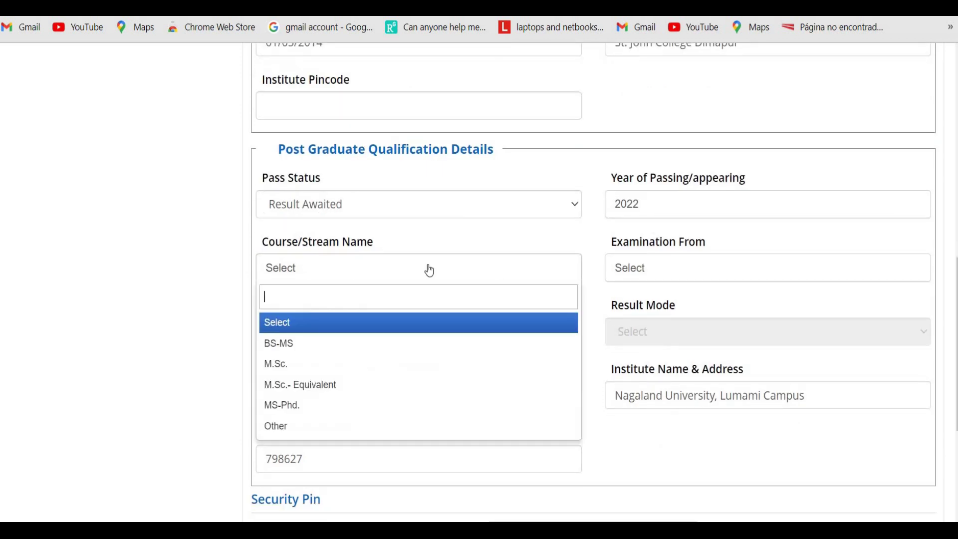
left_click(125, 285)
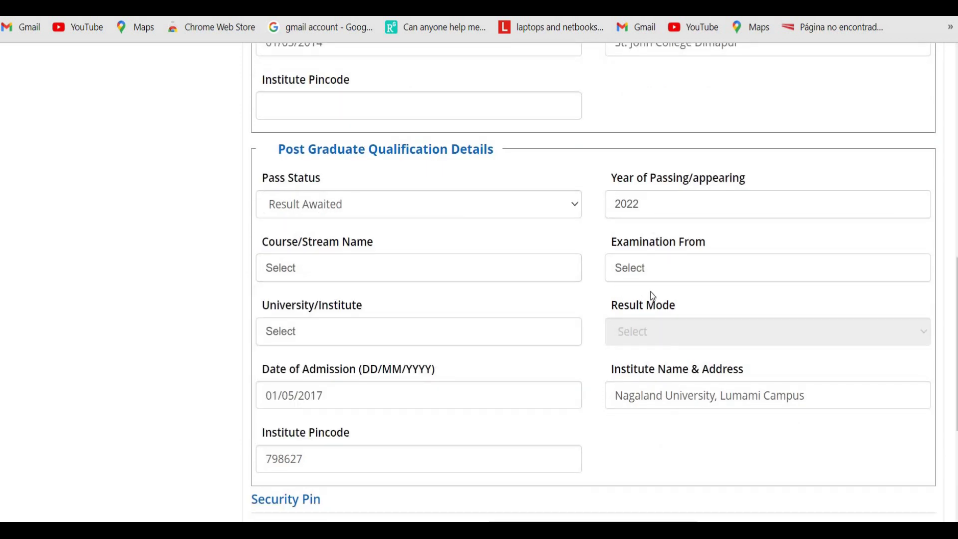
scroll(649, 297, "down", 2)
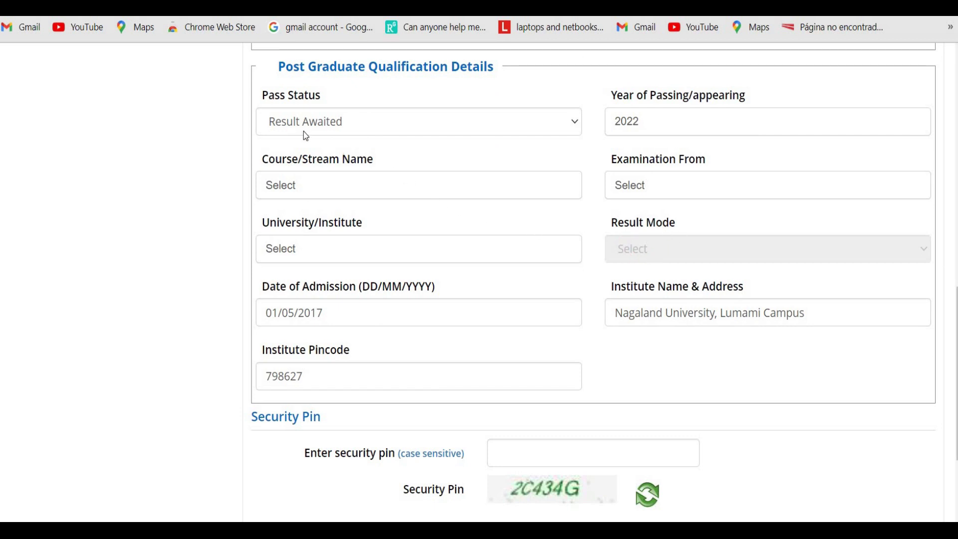
Step: Switch the postgraduate Pass Status back to Passed and check the Result Mode options
left_click(455, 131)
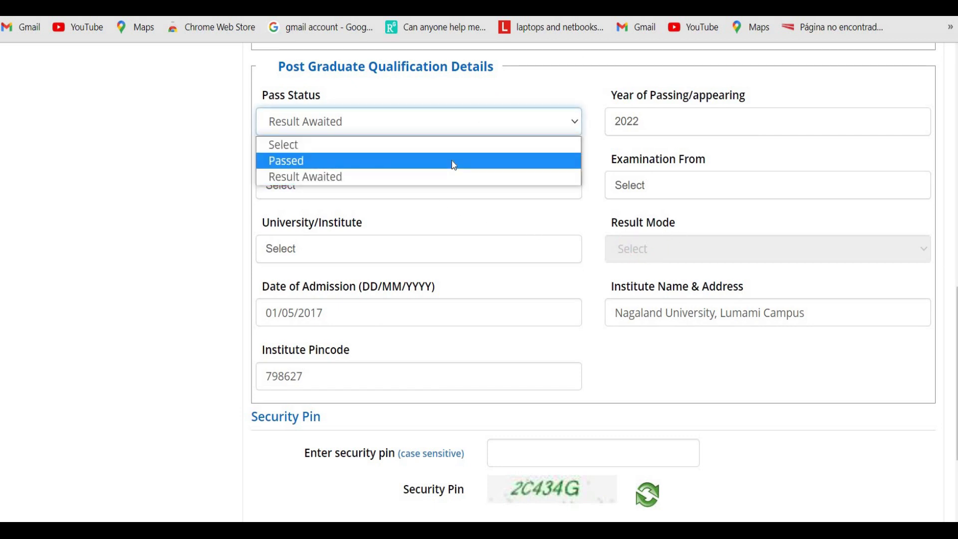
left_click(451, 161)
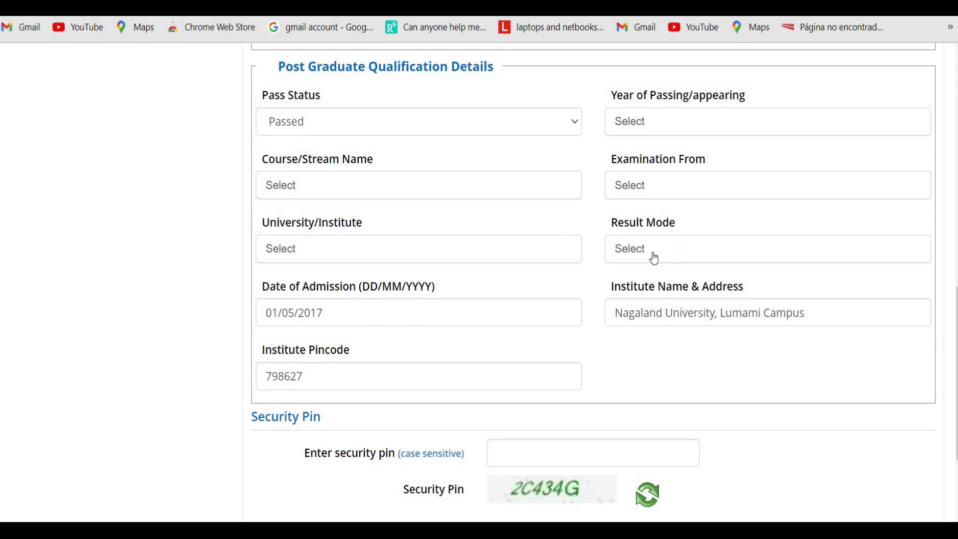
left_click(653, 257)
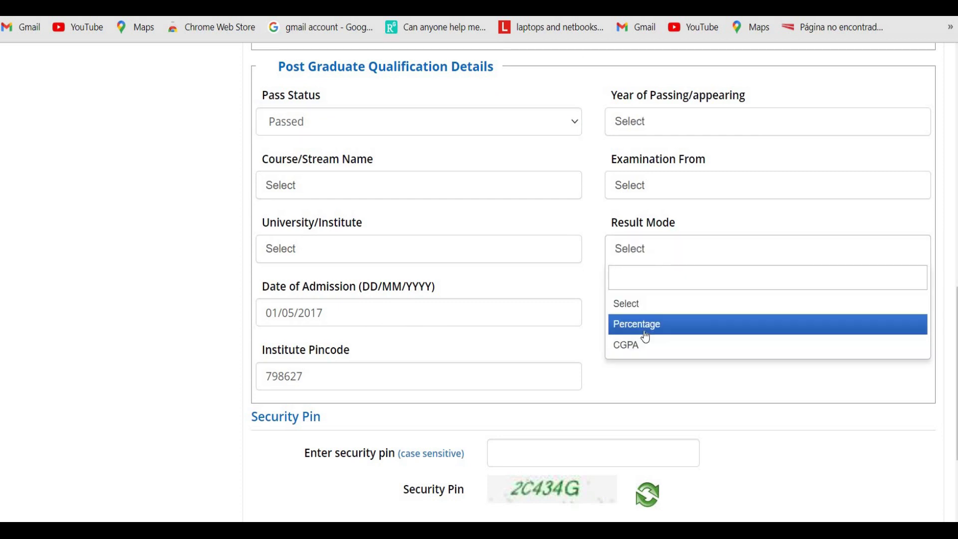
Step: Change the postgraduate Pass Status to Result Awaited and look over the rest of the section
left_click(400, 134)
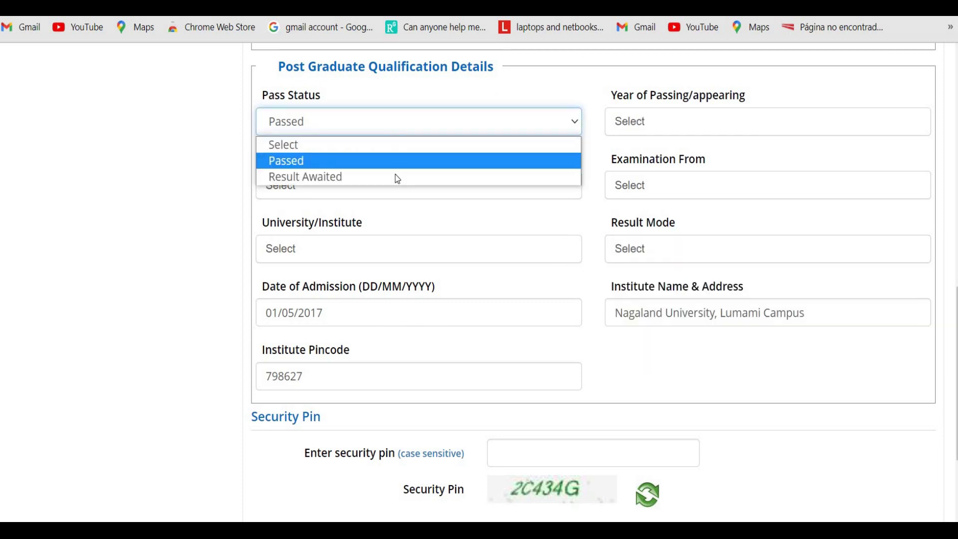
left_click(396, 175)
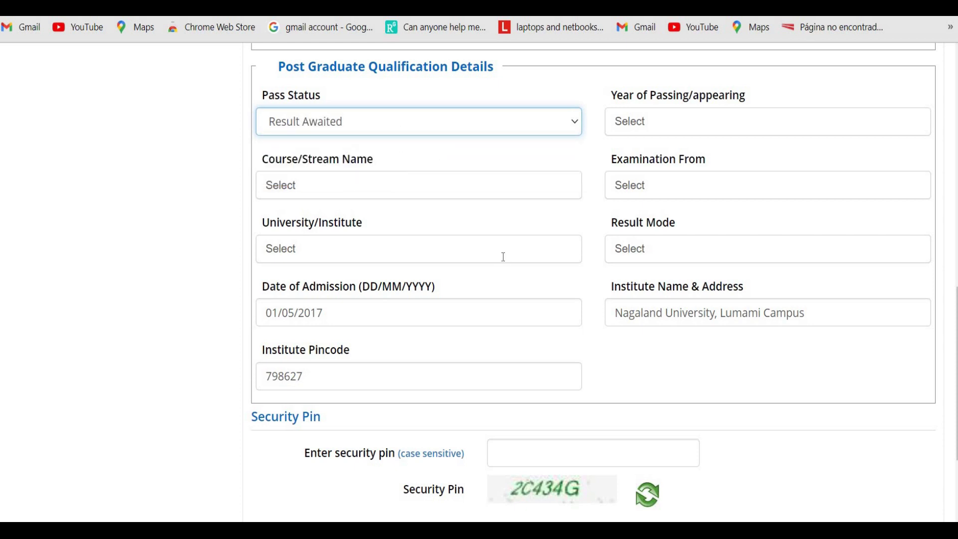
scroll(487, 279, "down", 3)
scroll(519, 349, "up", 3)
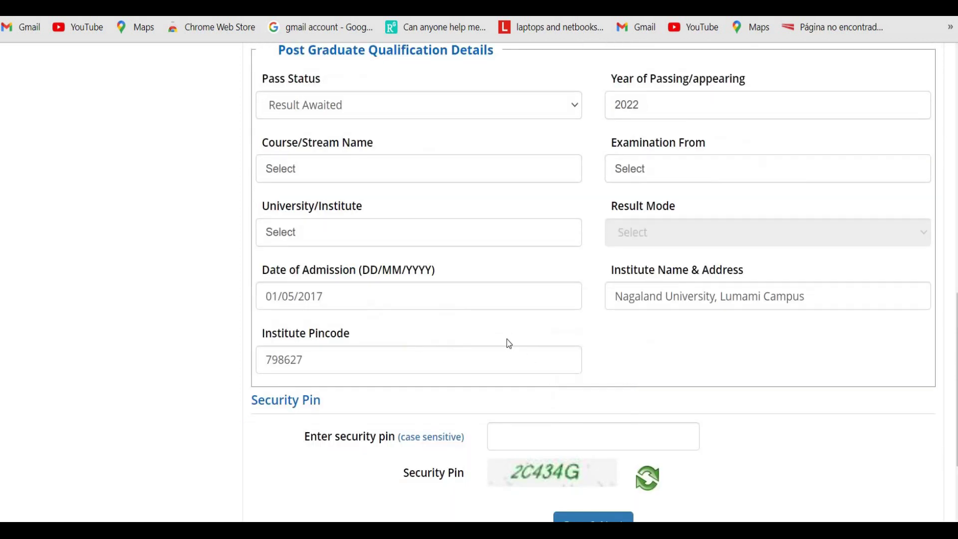
Step: Check the answer options for whether already a doctoral student under Doctorate Details
scroll(497, 321, "down", 3)
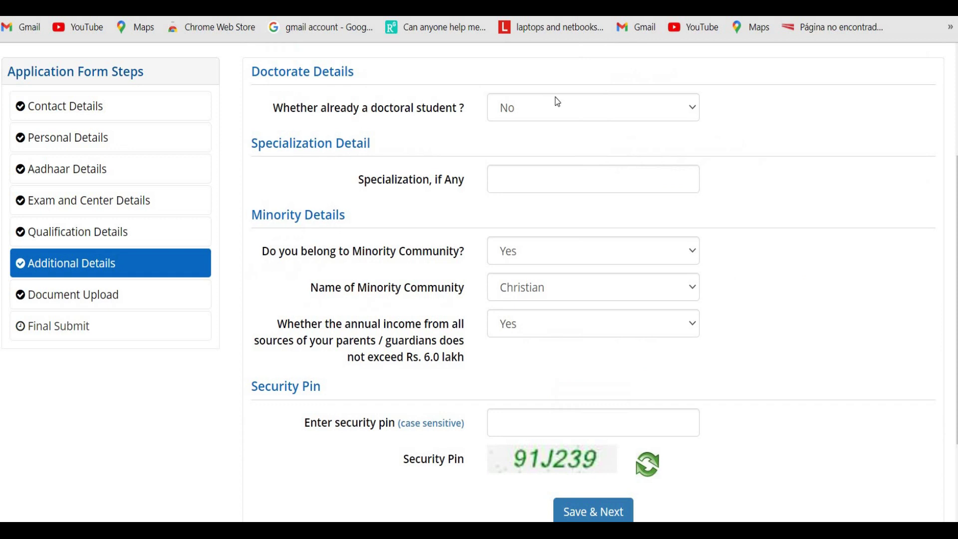
left_click(606, 111)
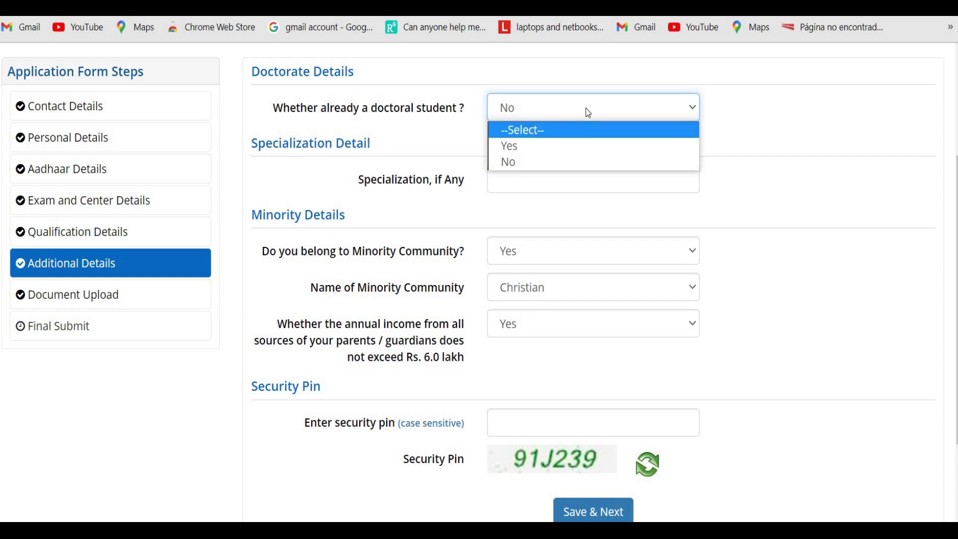
left_click(445, 143)
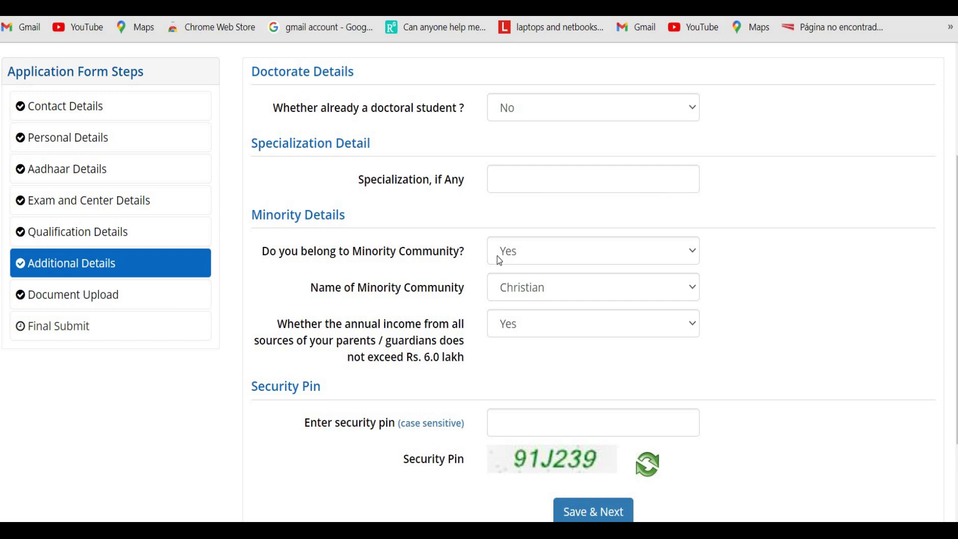
Step: Keep Yes for belonging to a Minority Community and select Christian as the Name of Minority Community
left_click(659, 252)
left_click(486, 295)
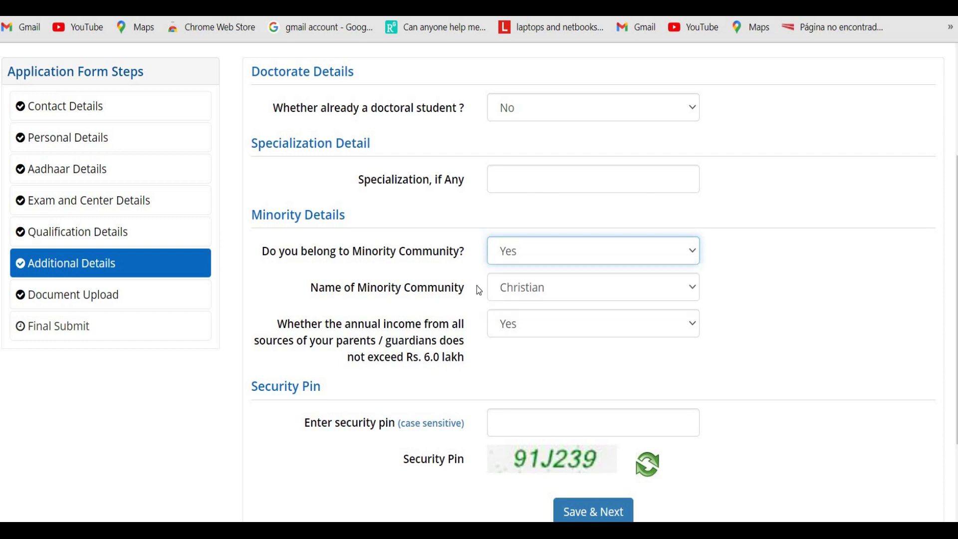
left_click(646, 291)
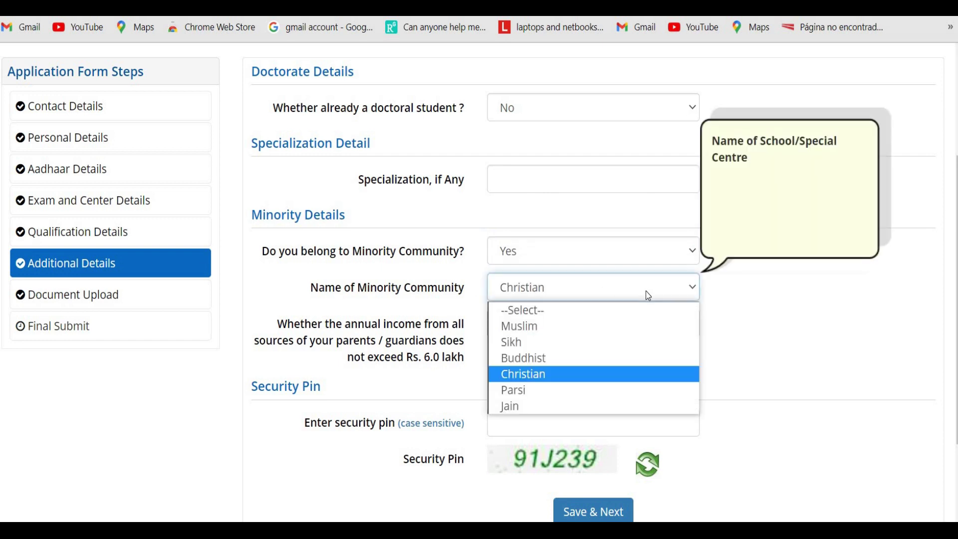
left_click(572, 374)
Step: Review the required documents and their format and size specifications in the Document Upload section
scroll(614, 318, "down", 2)
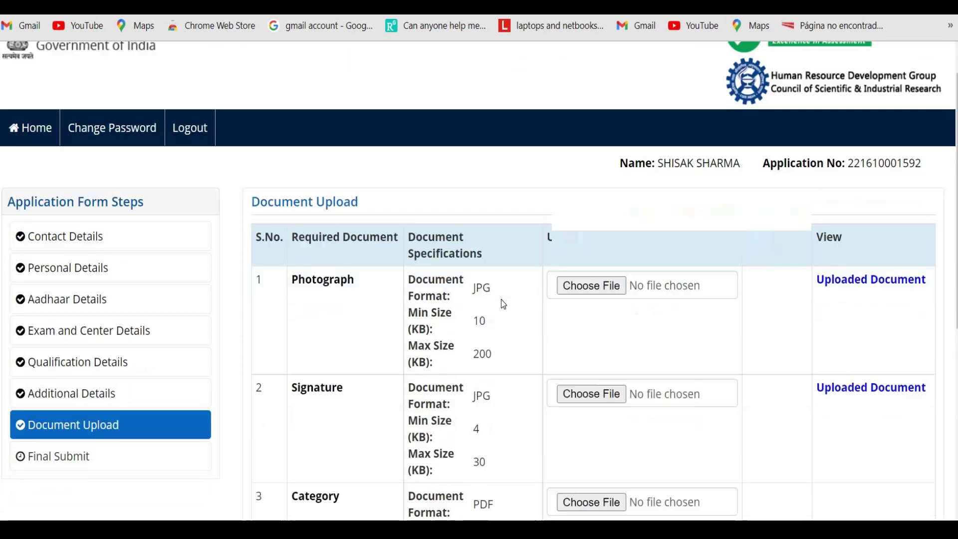
scroll(501, 299, "down", 3)
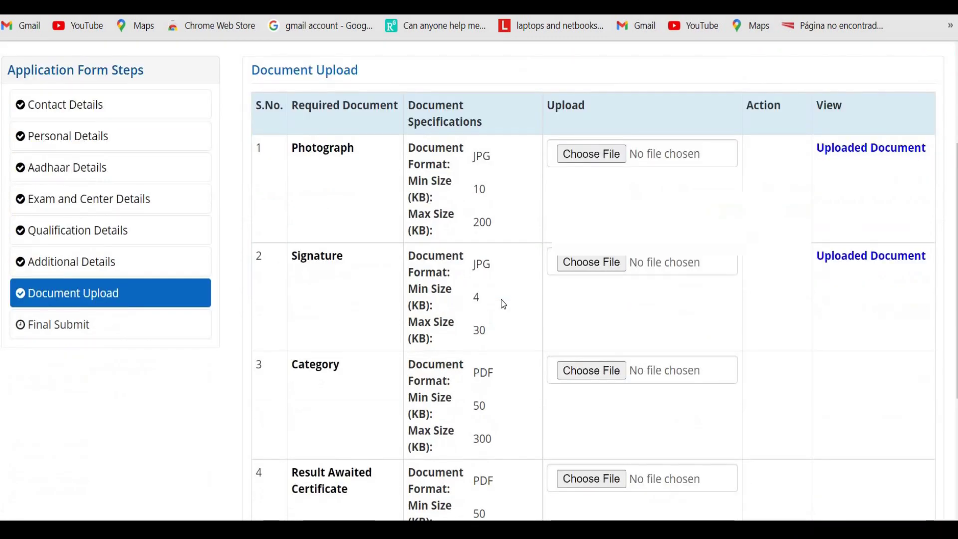
scroll(548, 162, "up", 2)
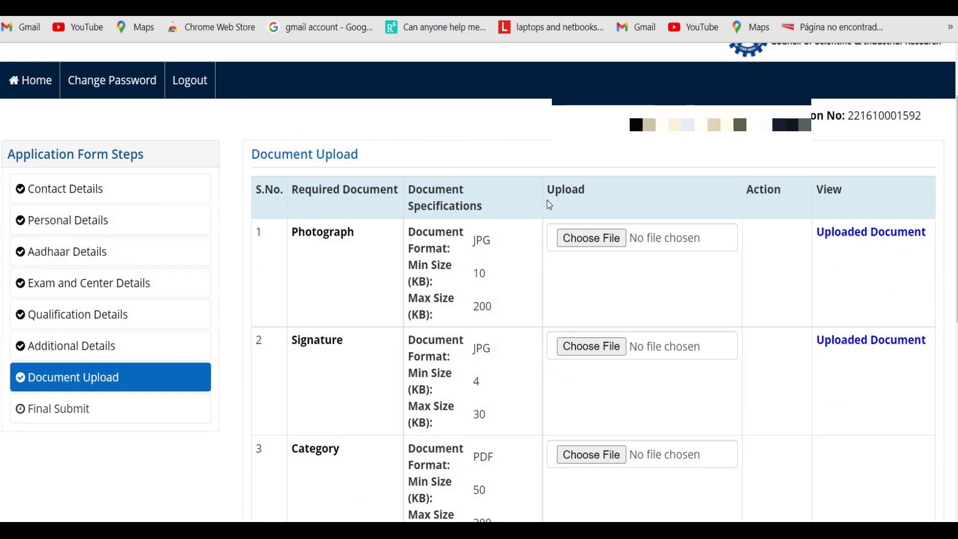
scroll(548, 200, "down", 2)
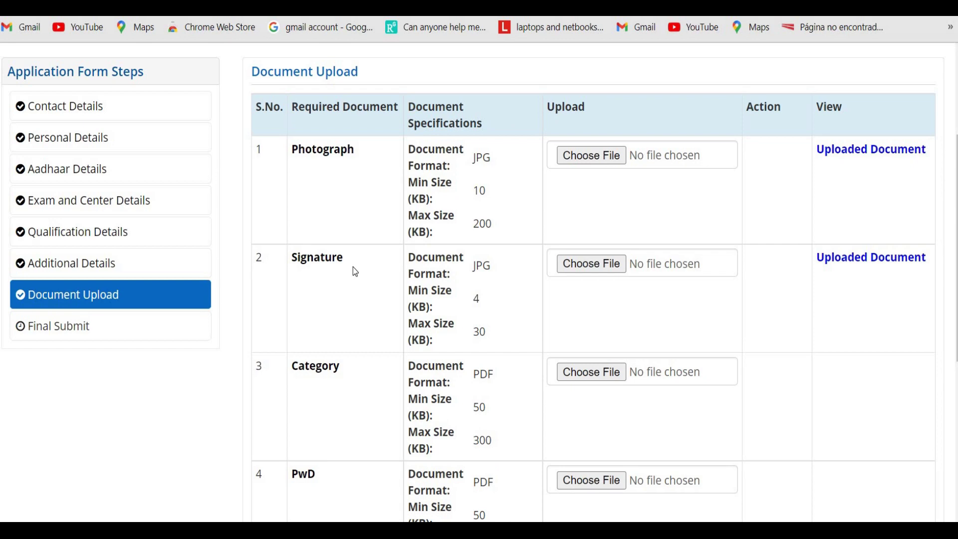
scroll(354, 265, "up", 2)
scroll(350, 270, "down", 4)
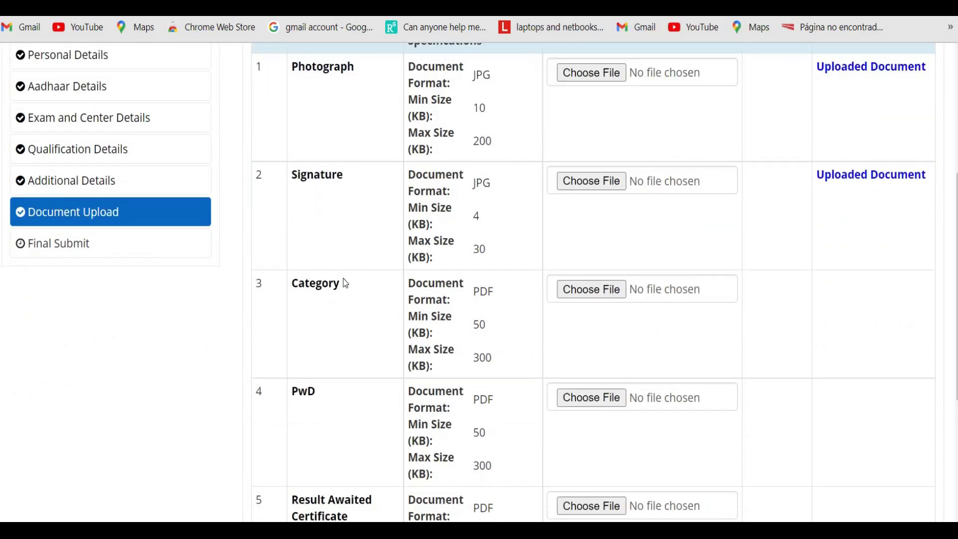
scroll(343, 281, "down", 4)
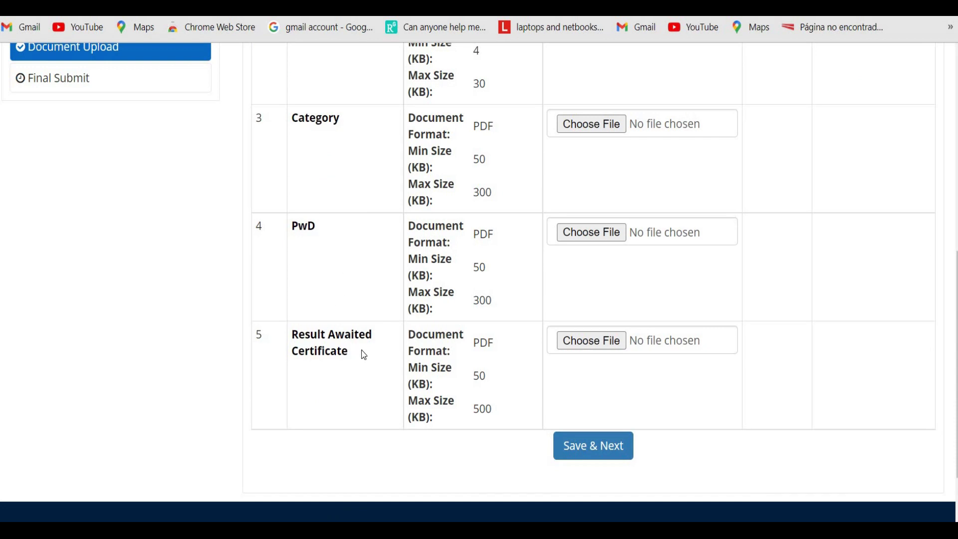
scroll(349, 299, "up", 2)
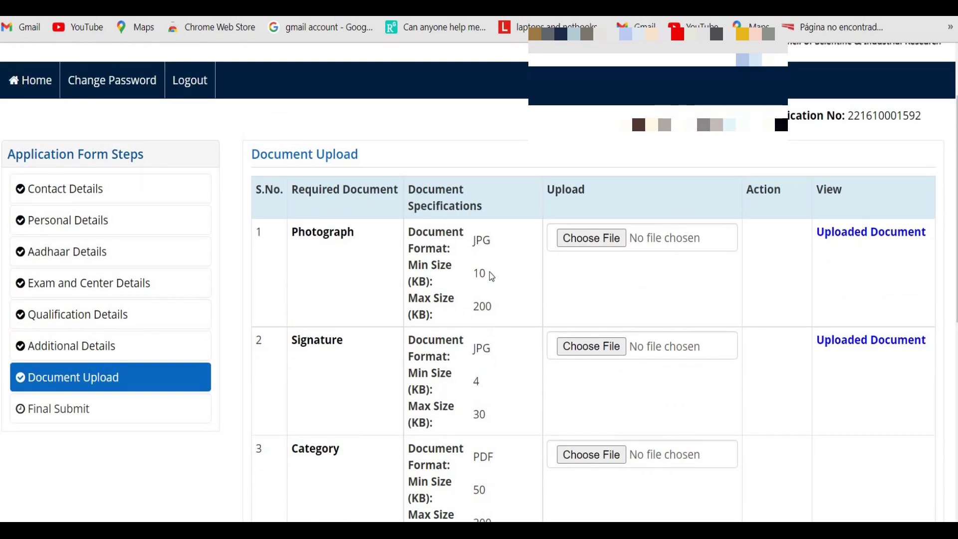
Step: Choose Signature.jpg as the Signature document and update the upload
scroll(489, 257, "down", 2)
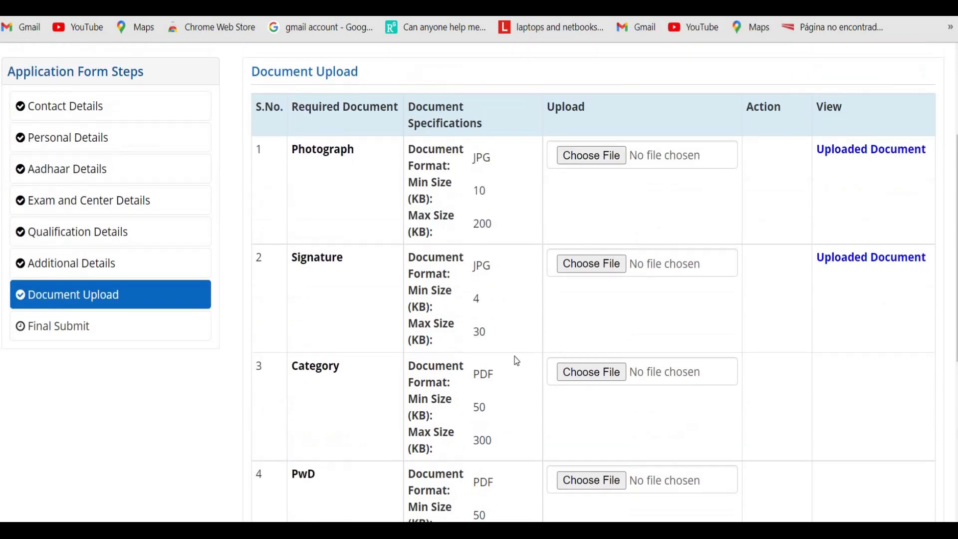
scroll(693, 107, "down", 3)
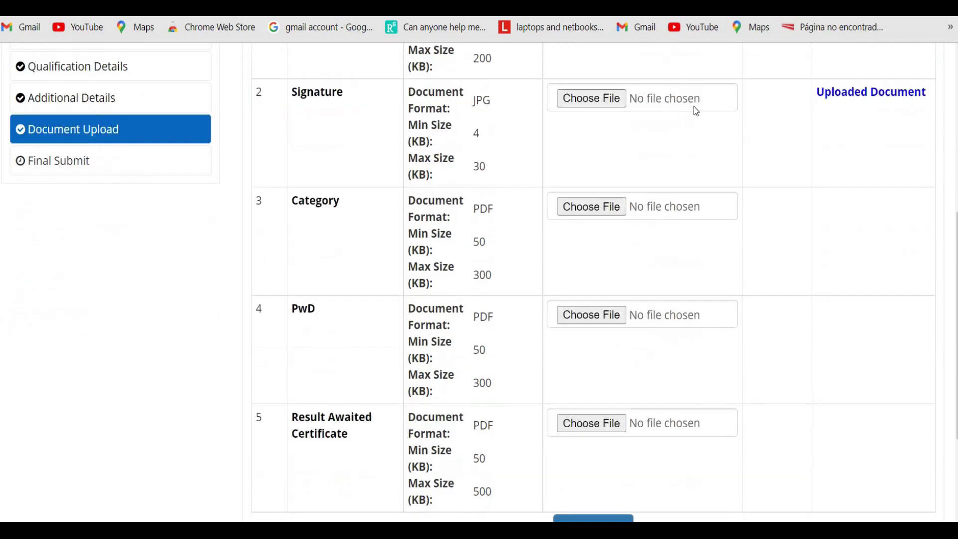
scroll(667, 160, "up", 3)
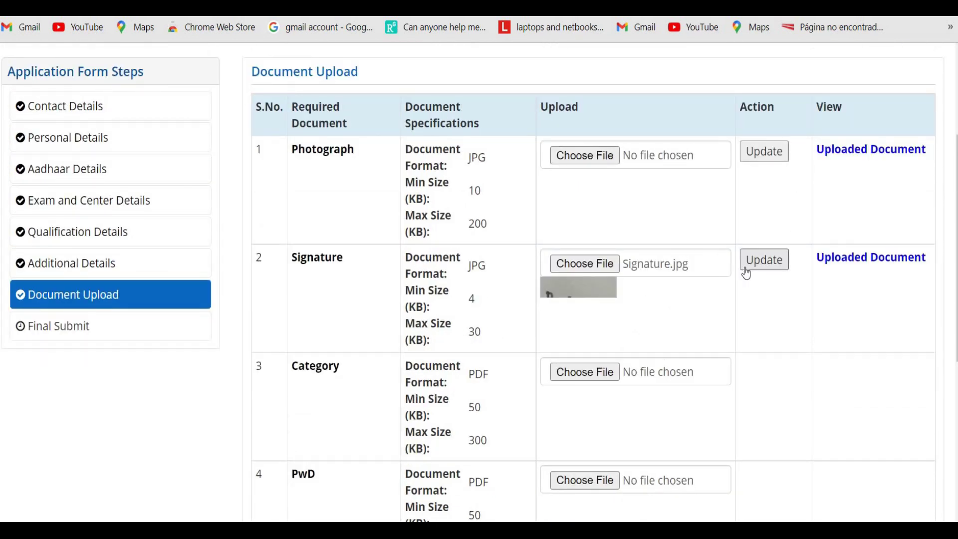
left_click(784, 265)
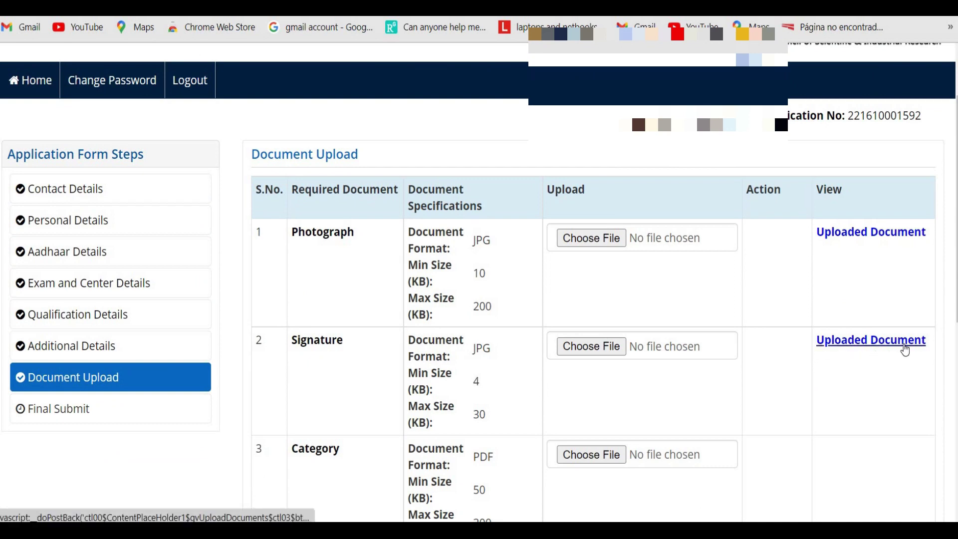
Step: Save the Document Upload section and proceed to Final Submit
scroll(896, 349, "down", 2)
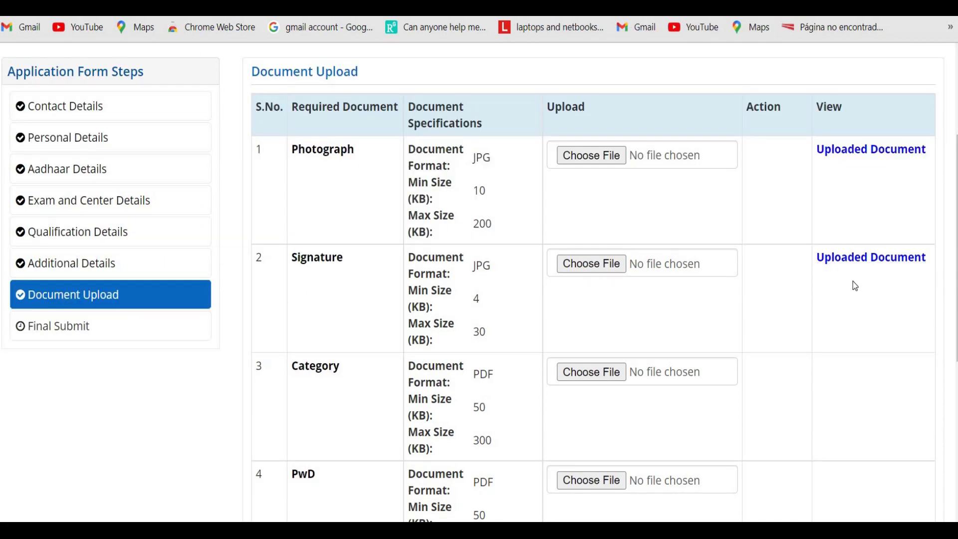
scroll(675, 276, "down", 3)
scroll(676, 276, "down", 3)
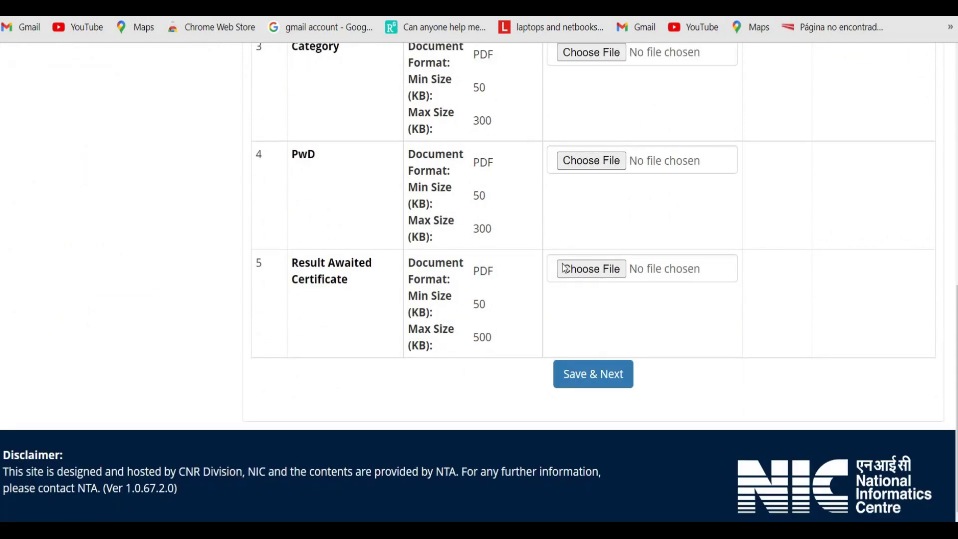
left_click(587, 376)
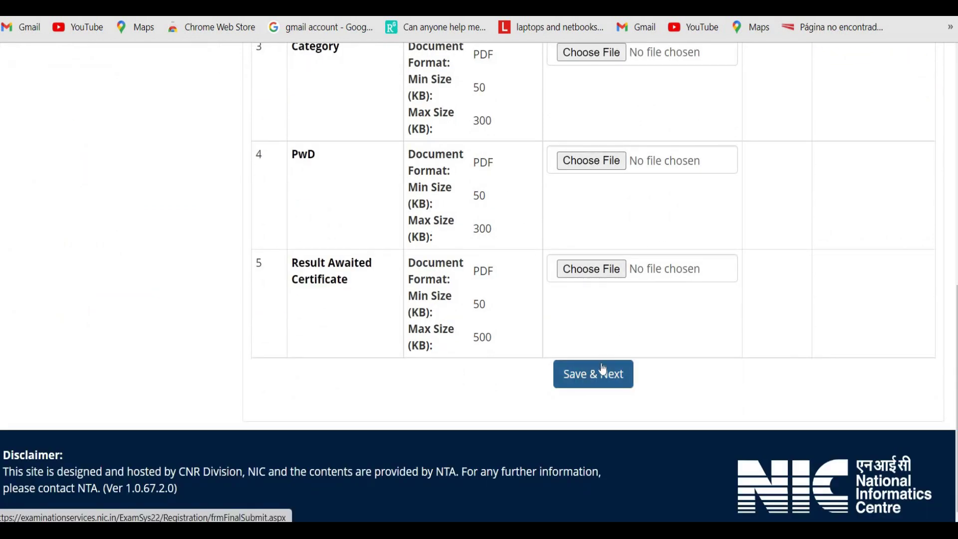
Step: Dismiss the review notice and make the final submission of the application with the declaration agreed
scroll(149, 197, "up", 3)
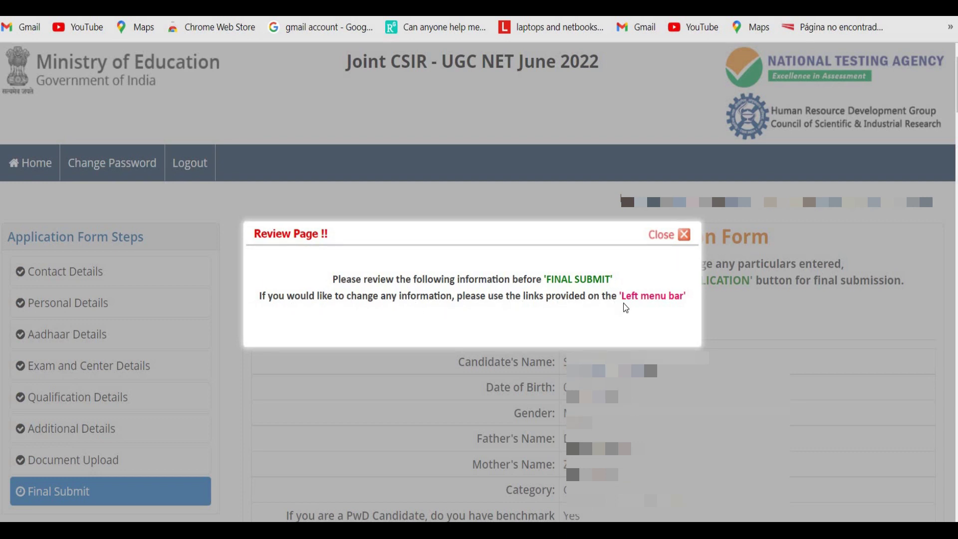
left_click(684, 234)
scroll(810, 203, "down", 3)
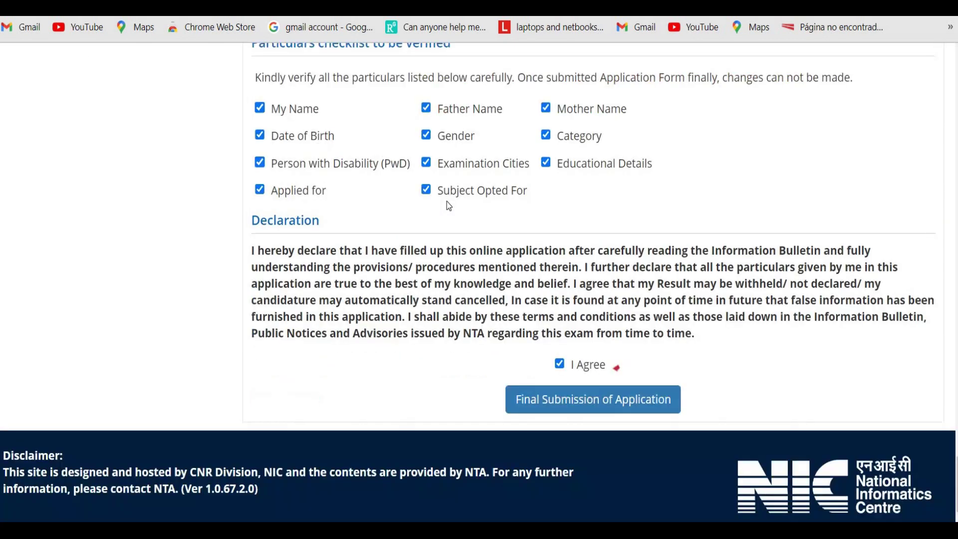
left_click(537, 402)
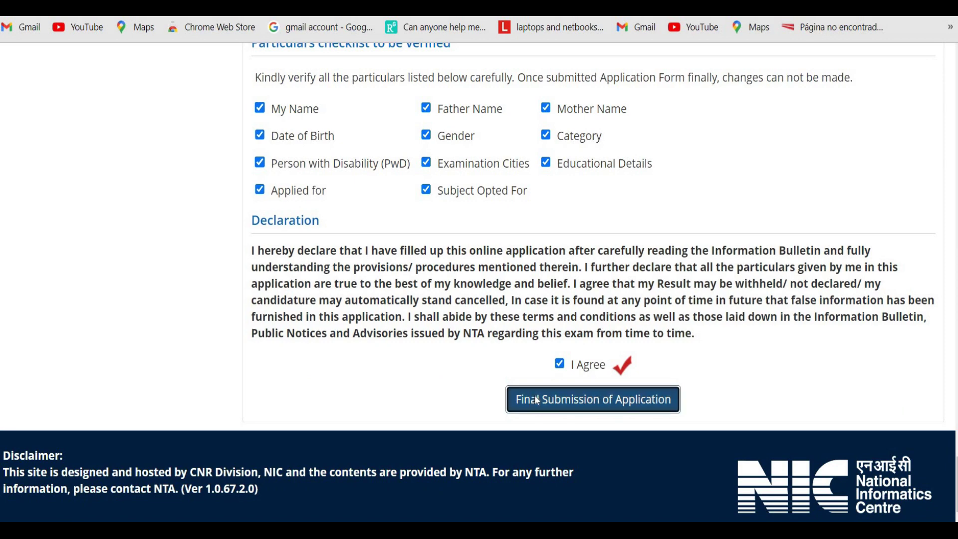
left_click(453, 316)
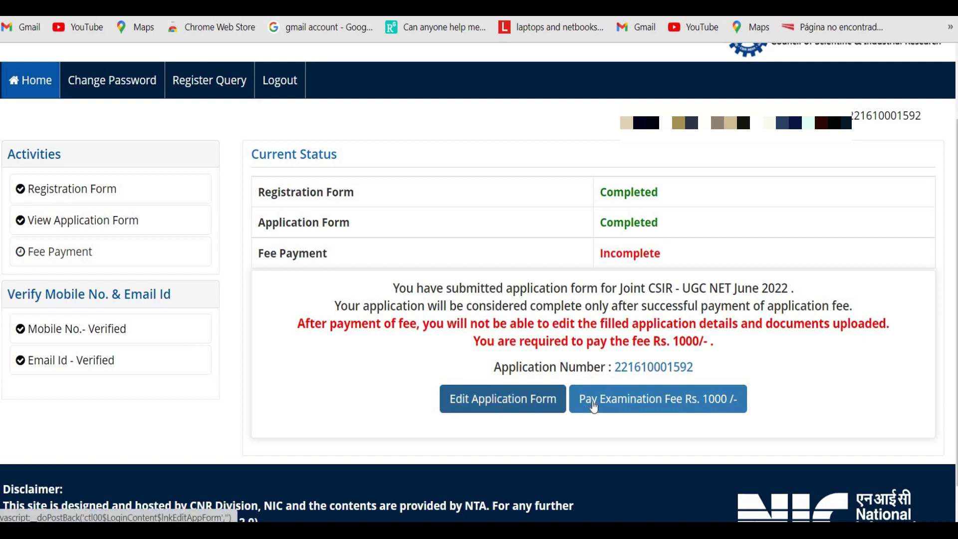
Step: Start the examination fee payment of Rs. 1000, choose Online Payment as the mode and proceed
left_click(639, 403)
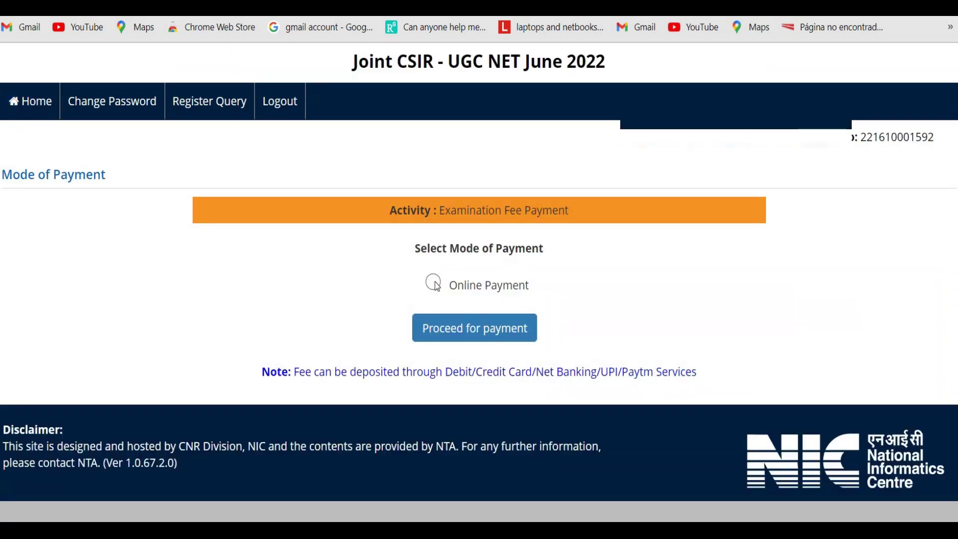
left_click(433, 283)
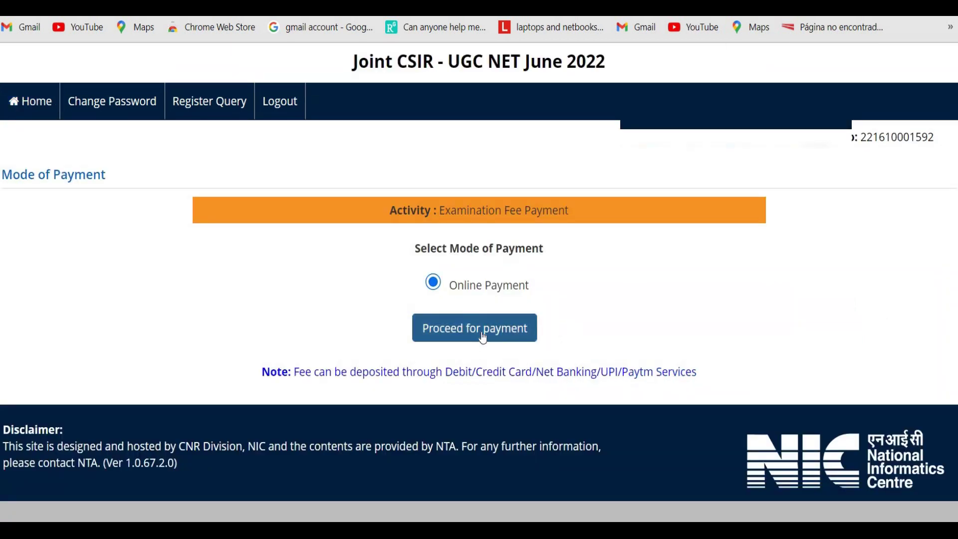
left_click(482, 338)
key("Return")
Step: Proceed with ICICI Bank Payment Gateway as the payment provider and choose UPI as the payment method
left_click(404, 315)
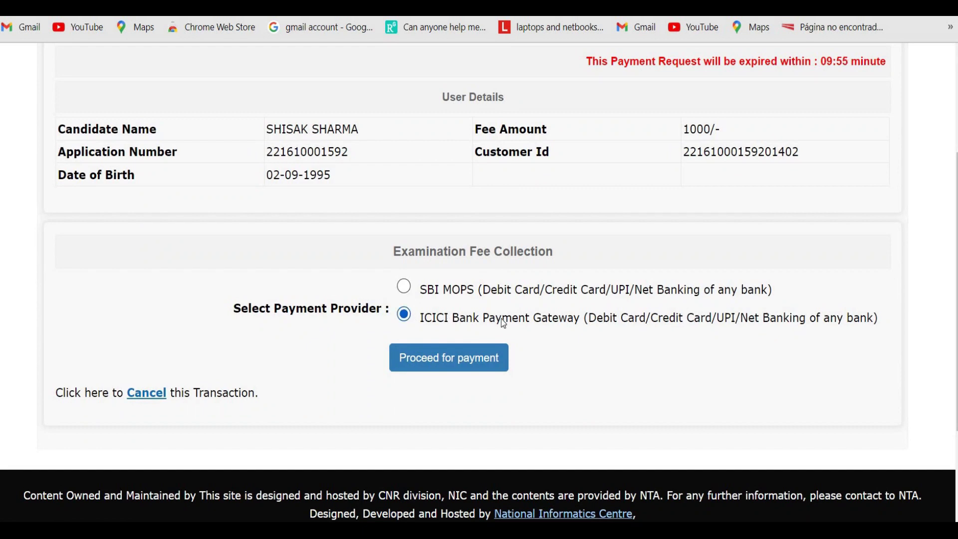
left_click(424, 364)
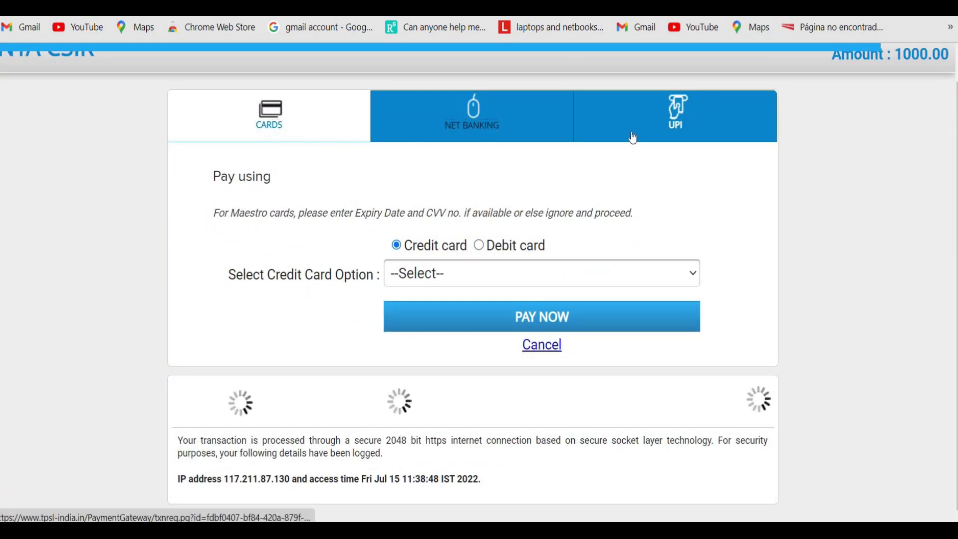
left_click(681, 126)
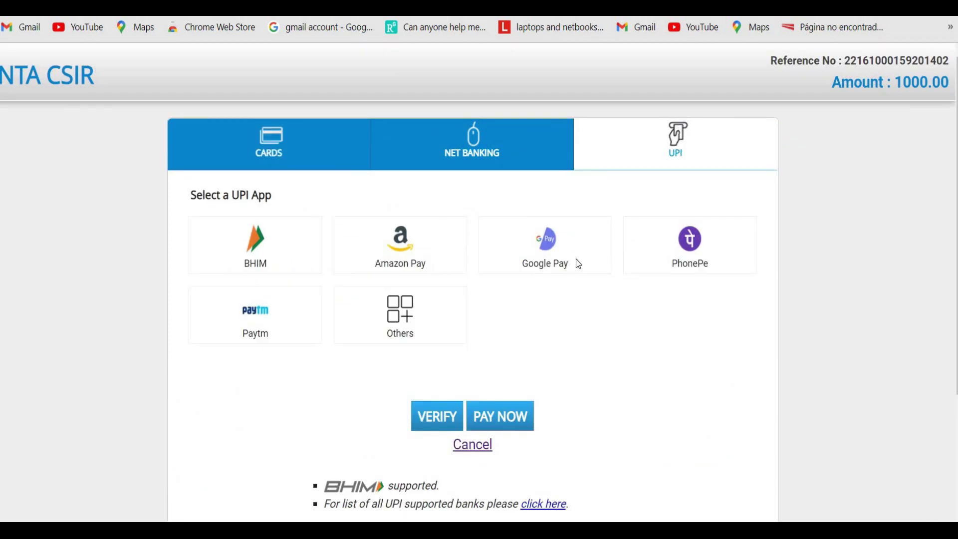